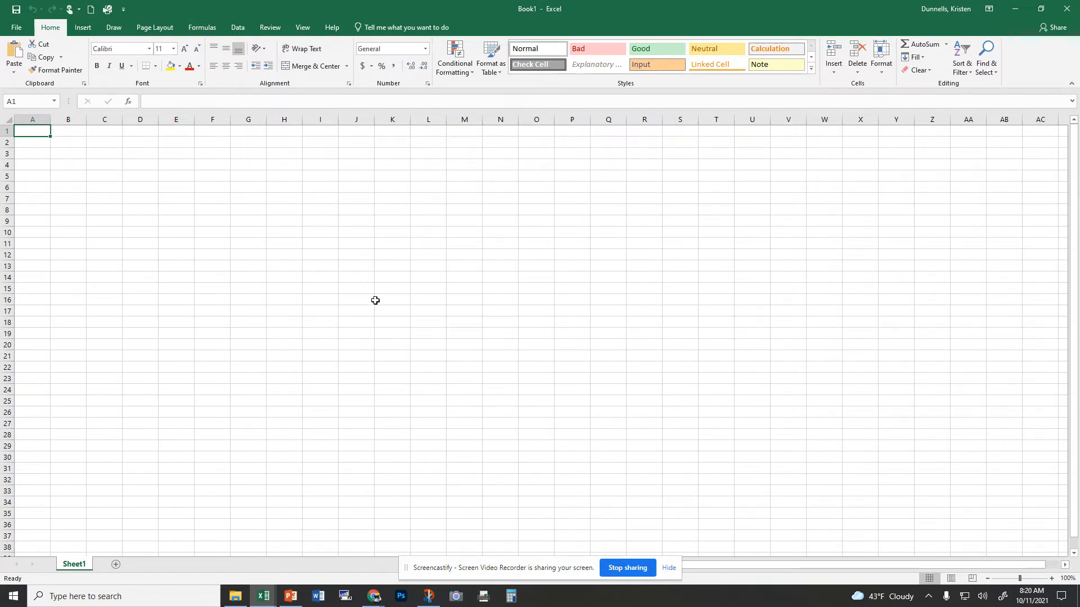
left_click(179, 67)
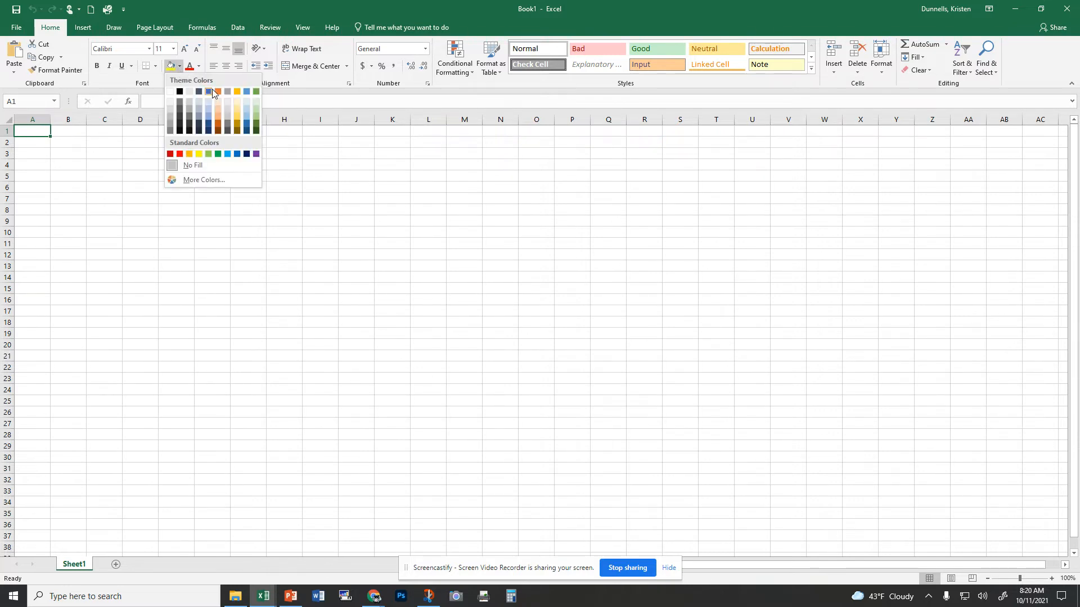
left_click(255, 92)
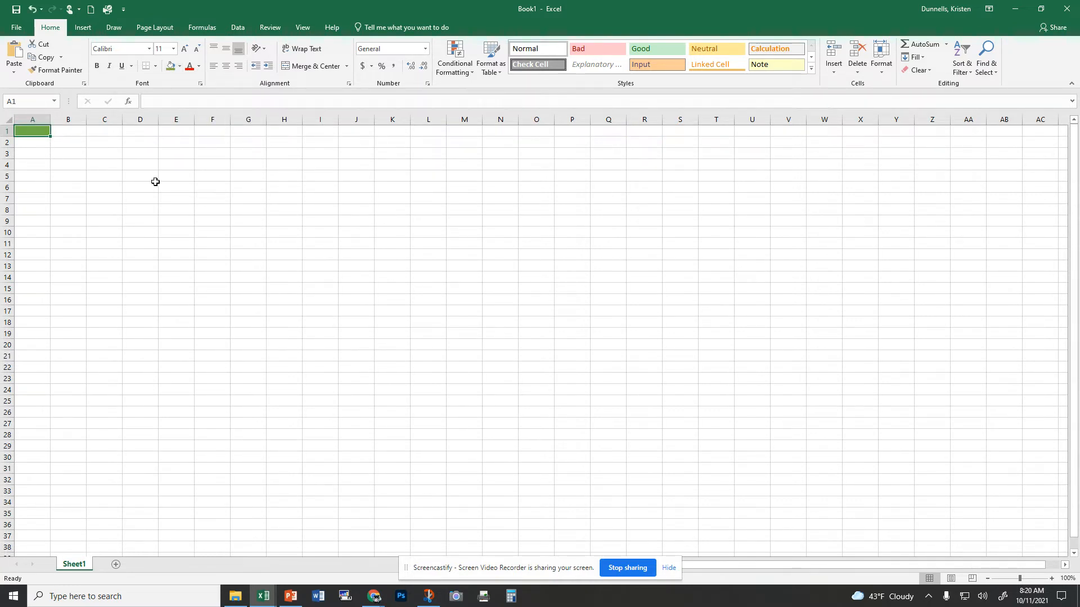
left_click(32, 9)
Step: Fill cells A1 through I26 with blue
left_click_drag(32, 130, 305, 414)
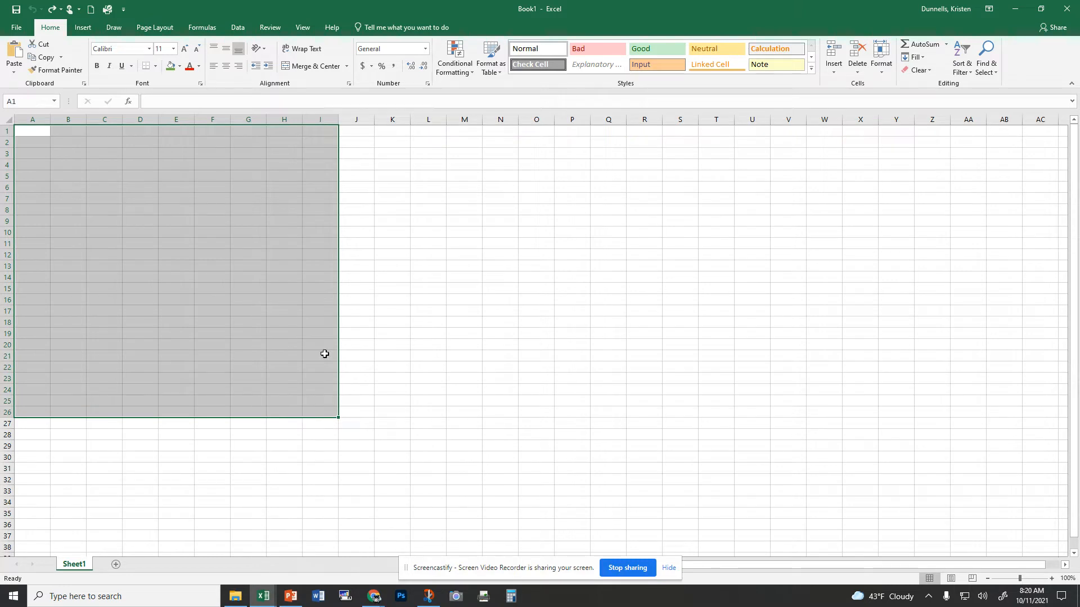
left_click(179, 66)
left_click(208, 93)
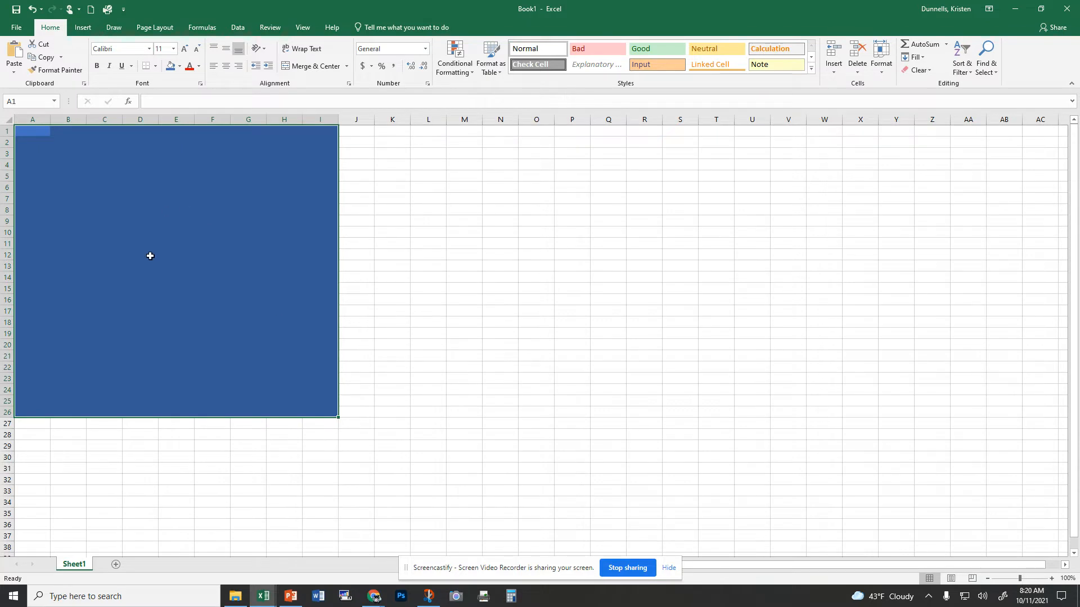
left_click(414, 253)
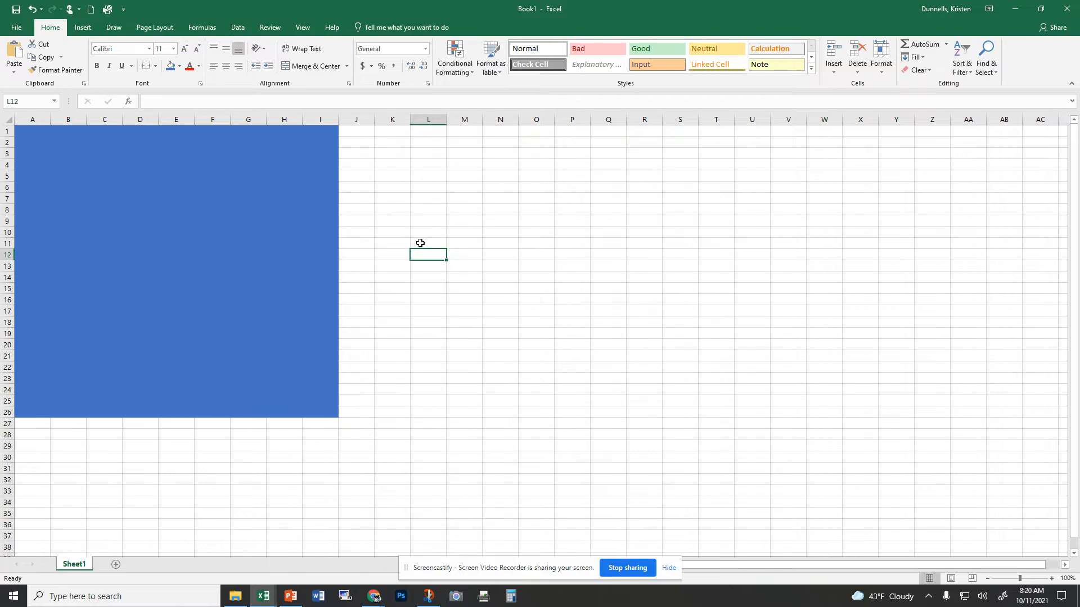
left_click(426, 220)
left_click(434, 209)
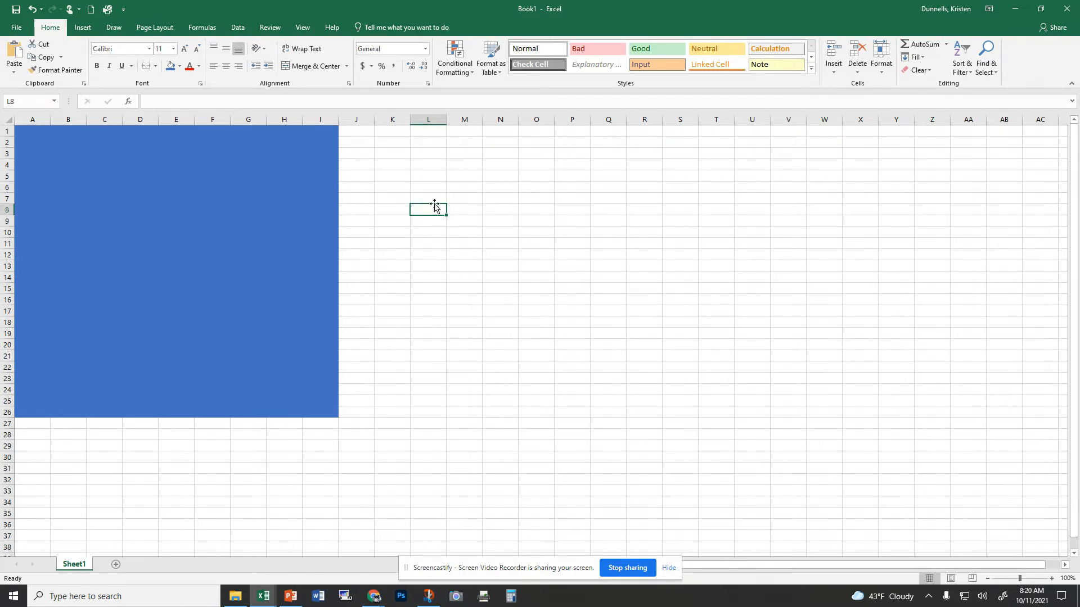
left_click(435, 198)
Step: Apply all borders to cells A1 through I26
left_click_drag(27, 132, 313, 414)
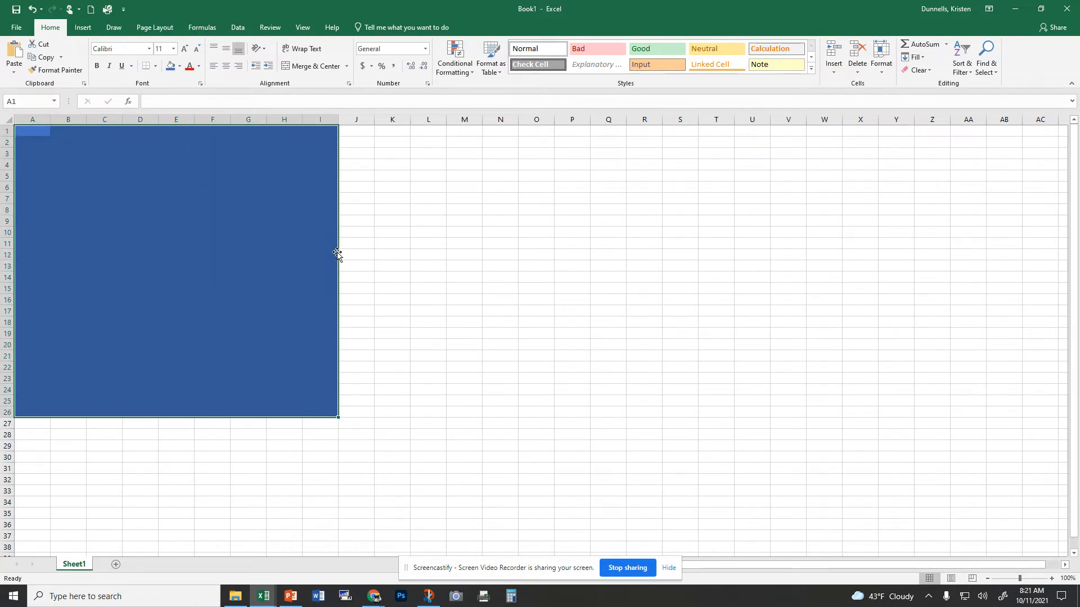
left_click(155, 66)
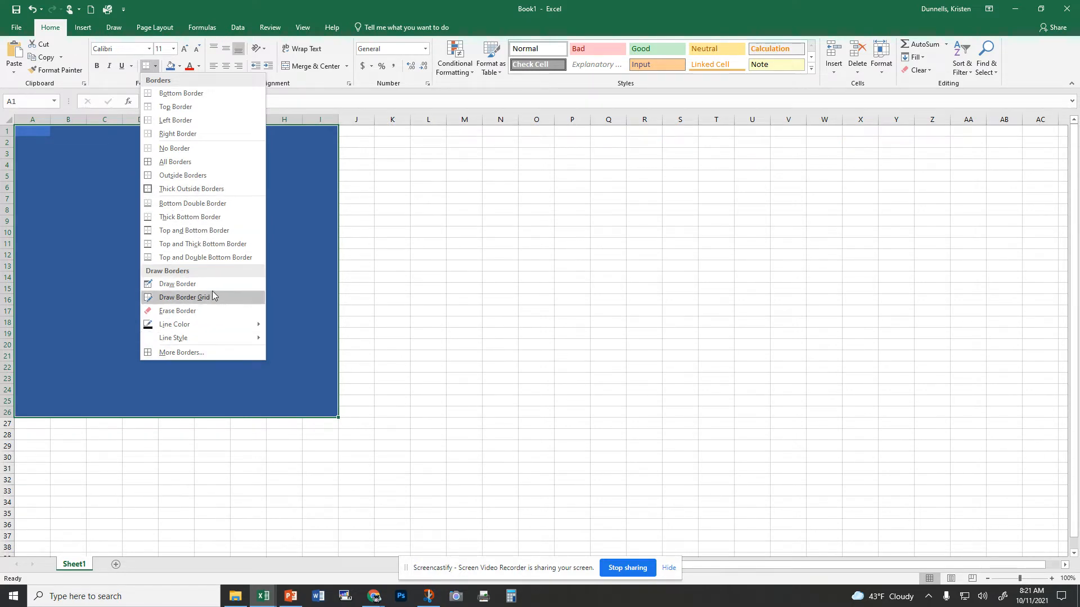
left_click(192, 163)
left_click(394, 201)
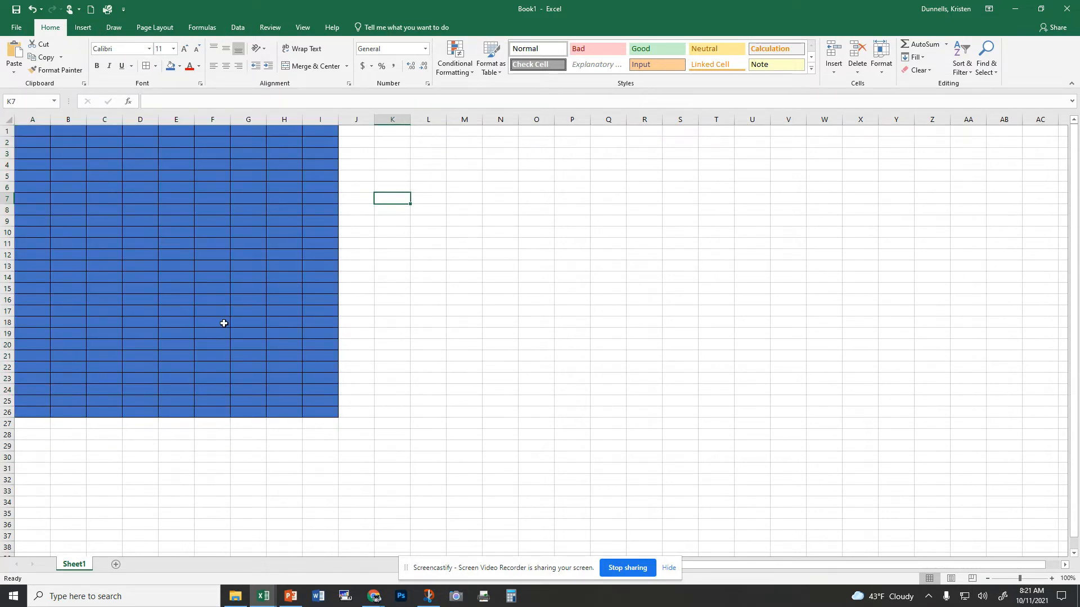
Step: Preview the sheet's print layout and return to the worksheet
left_click(18, 32)
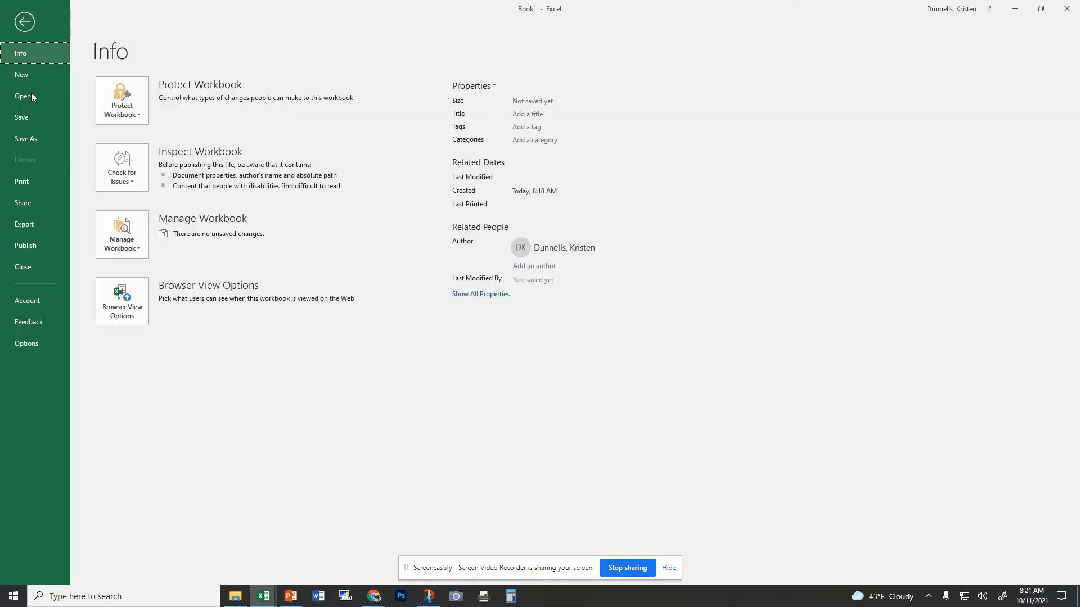
left_click(37, 181)
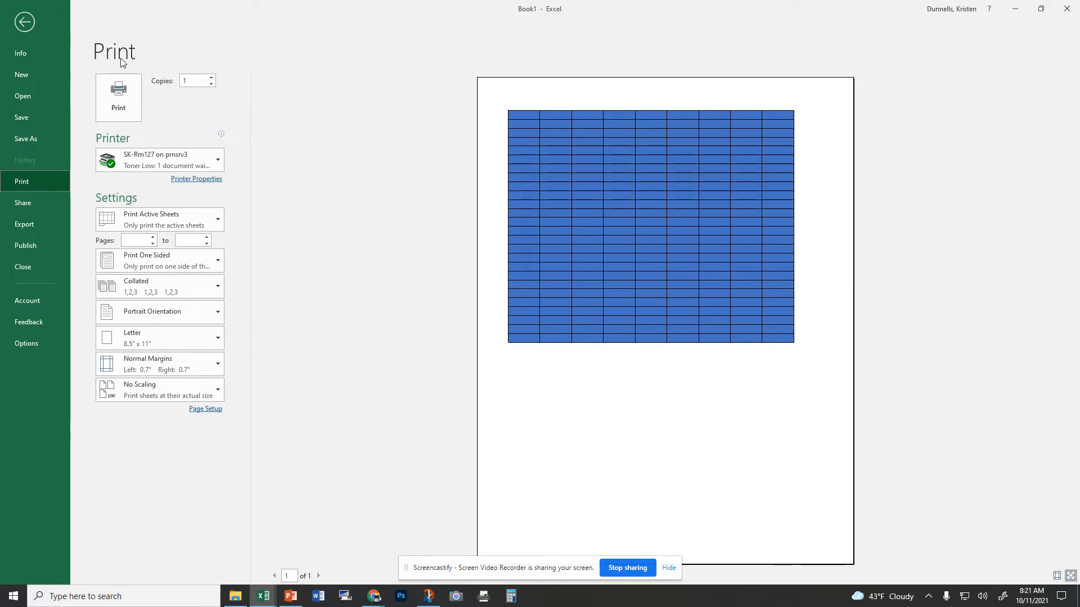
left_click(25, 22)
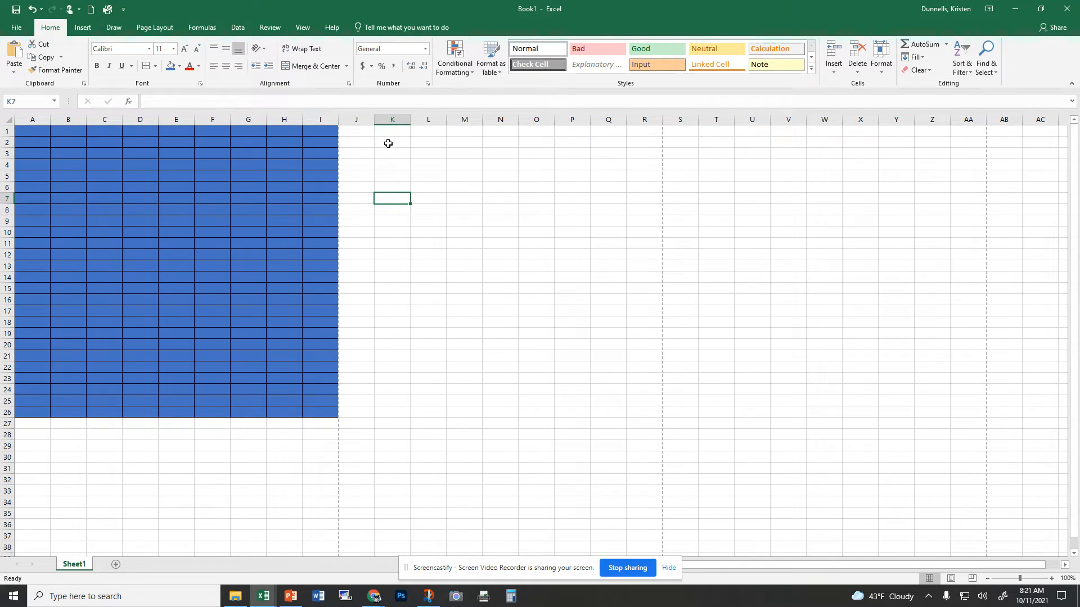
Step: Open the full border settings for cells K2 through P18 and choose a thick line style in purple
left_click_drag(387, 143, 559, 324)
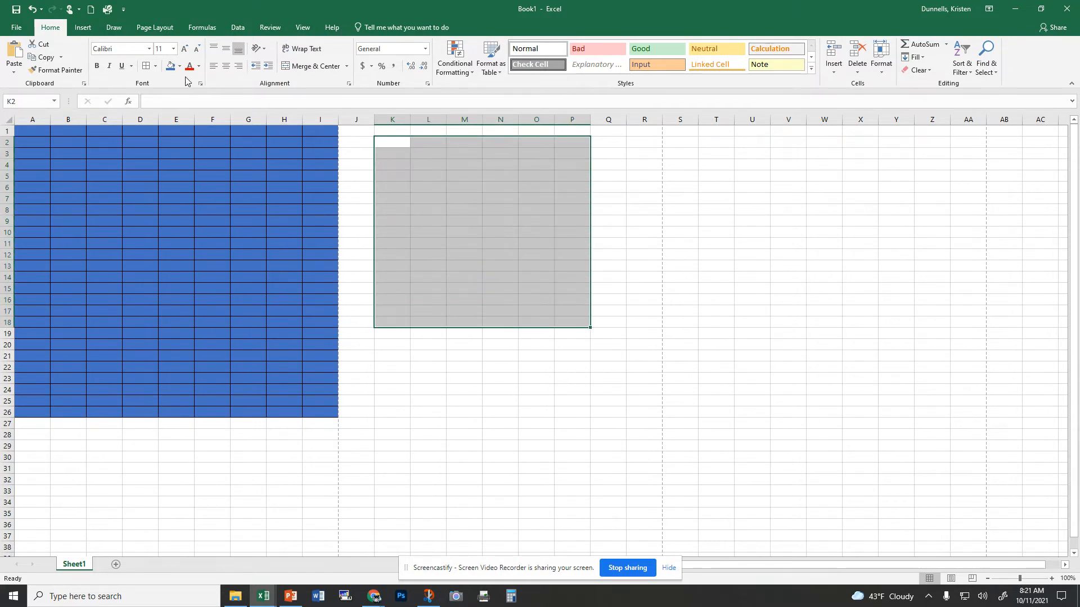
left_click(155, 67)
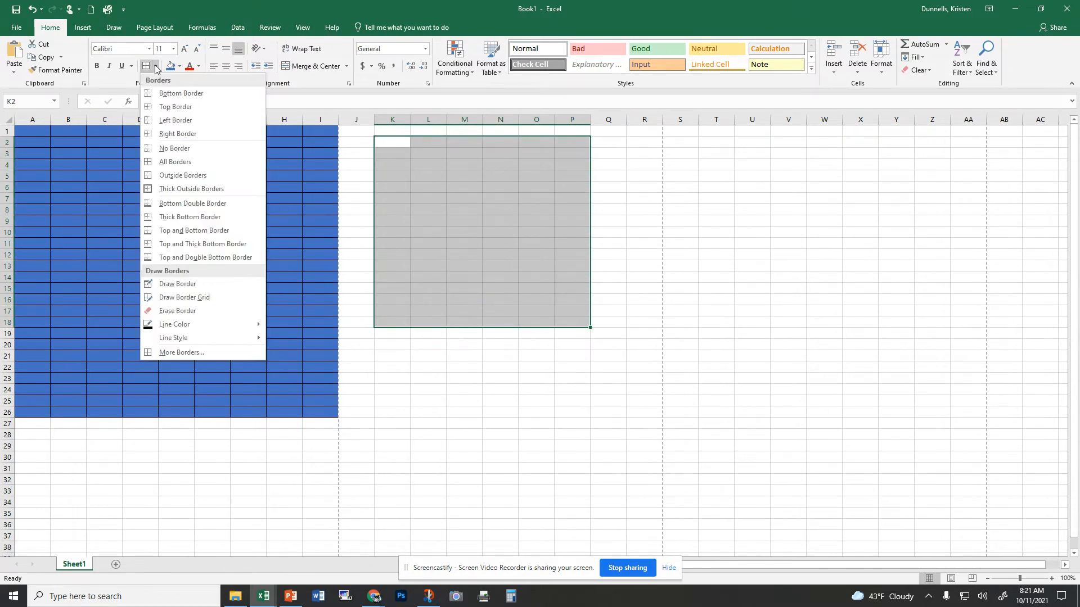
left_click(214, 353)
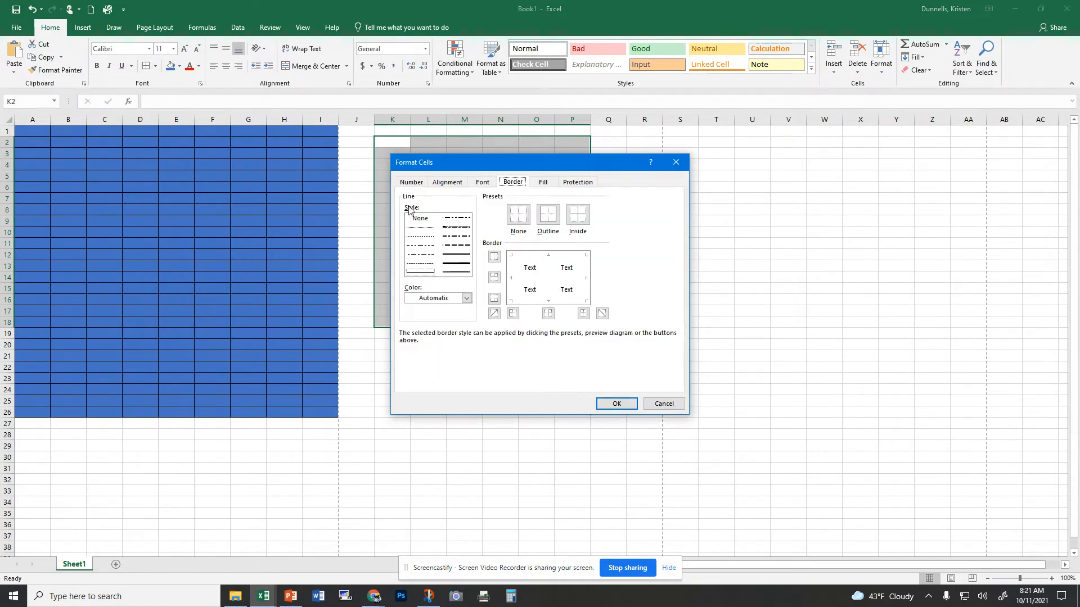
left_click(460, 274)
left_click(466, 298)
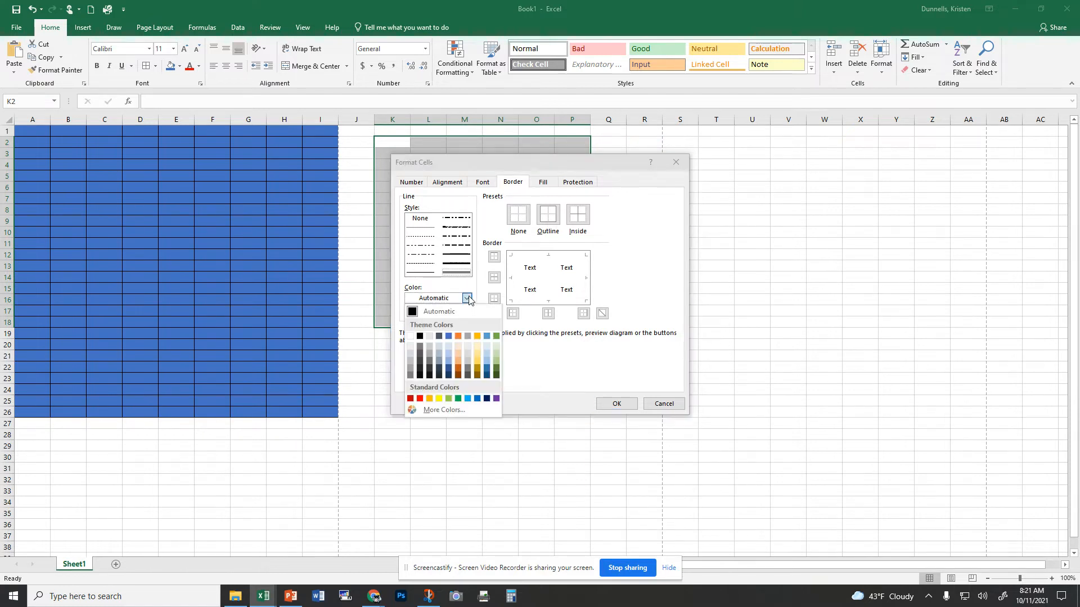
left_click(494, 399)
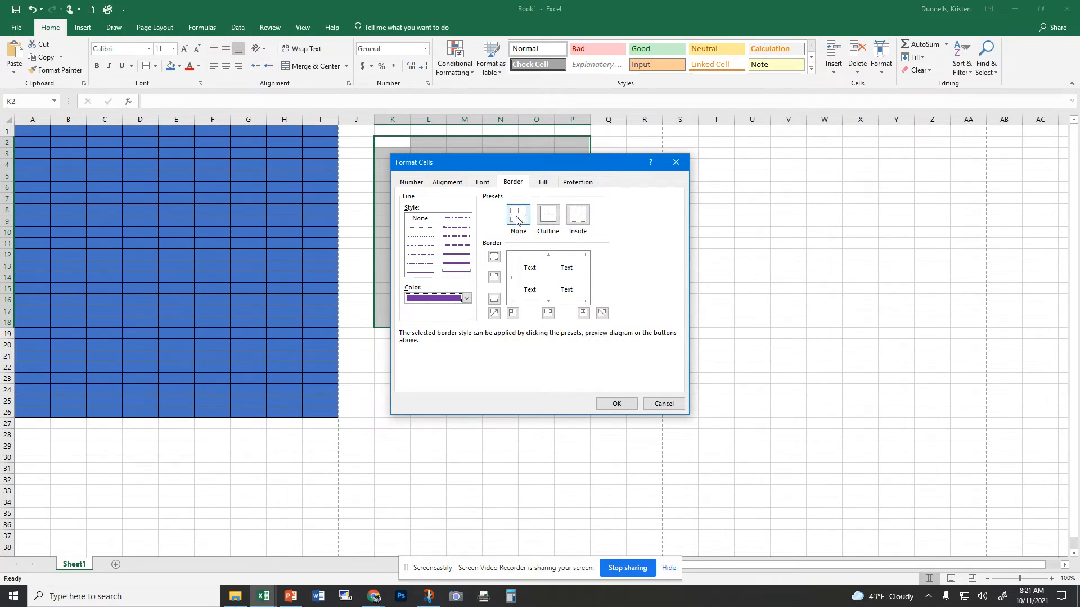
Step: Apply purple inside borders only to the range, removing the outer edges, and confirm
left_click(553, 222)
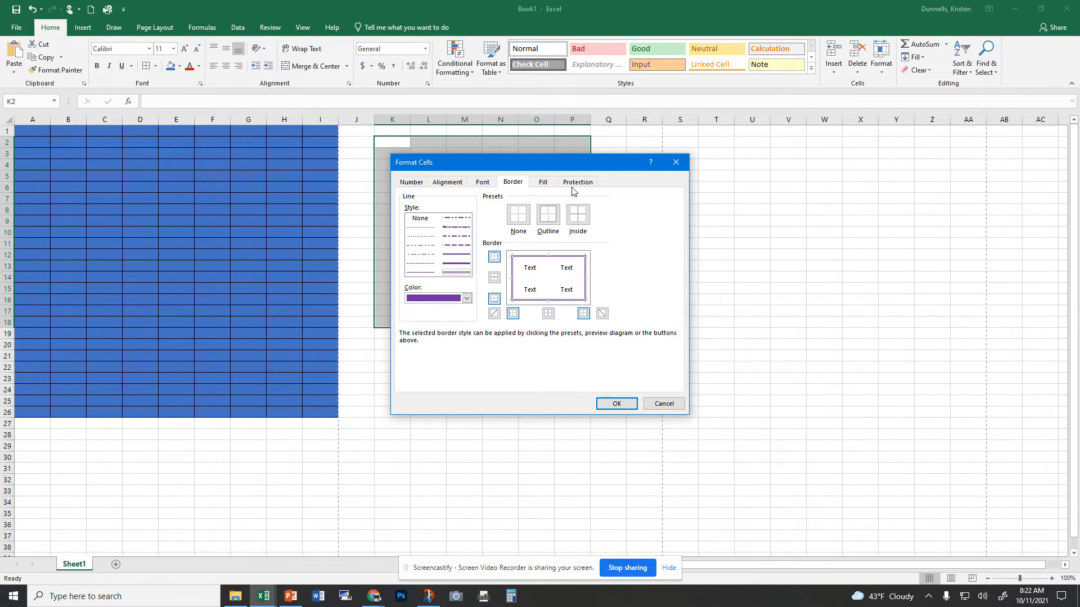
left_click(578, 215)
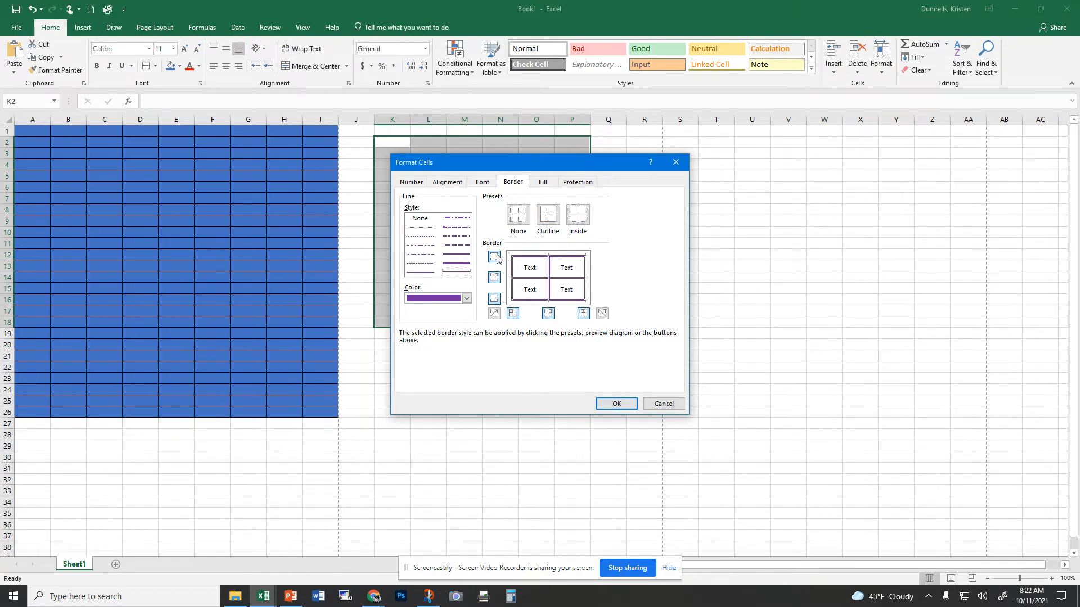
left_click(585, 315)
left_click(513, 313)
left_click(493, 257)
left_click(495, 301)
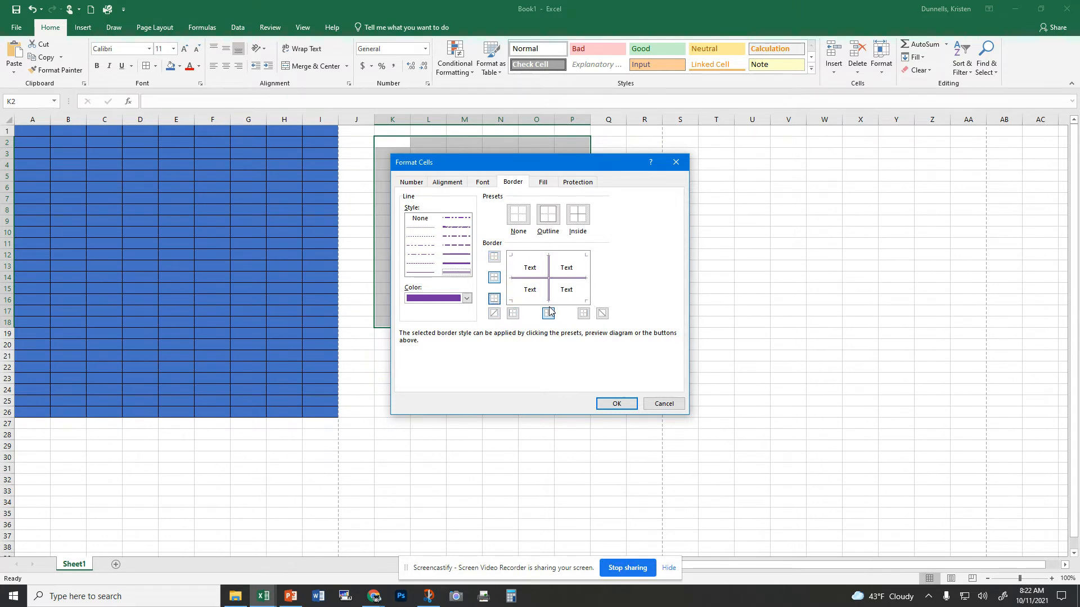
left_click(616, 403)
left_click(646, 228)
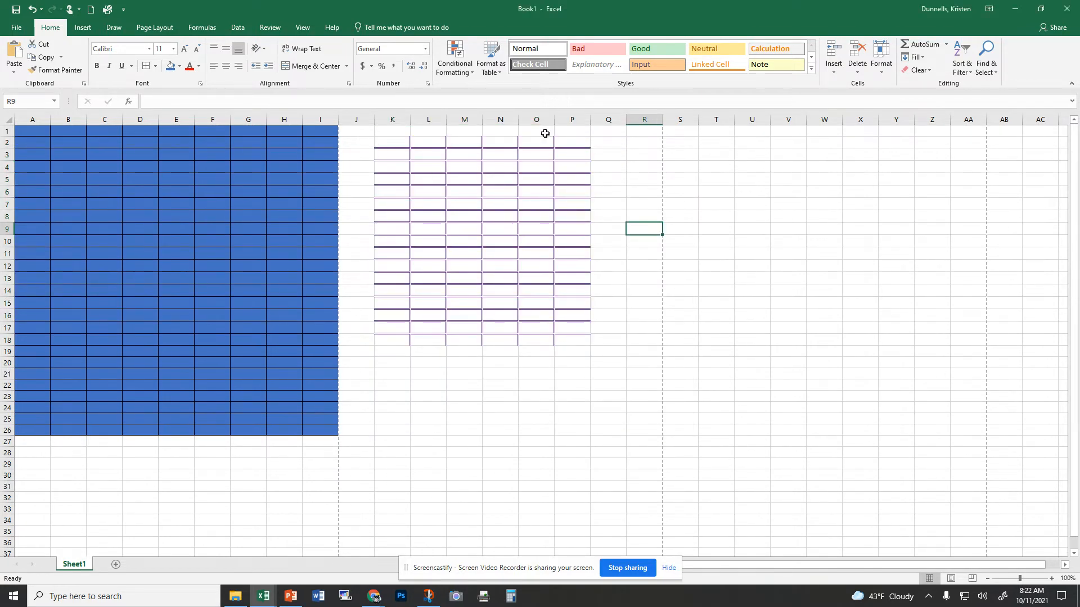
Step: Reopen the border settings for K2 through P18 and add purple borders on all four outer edges
left_click_drag(400, 146, 573, 339)
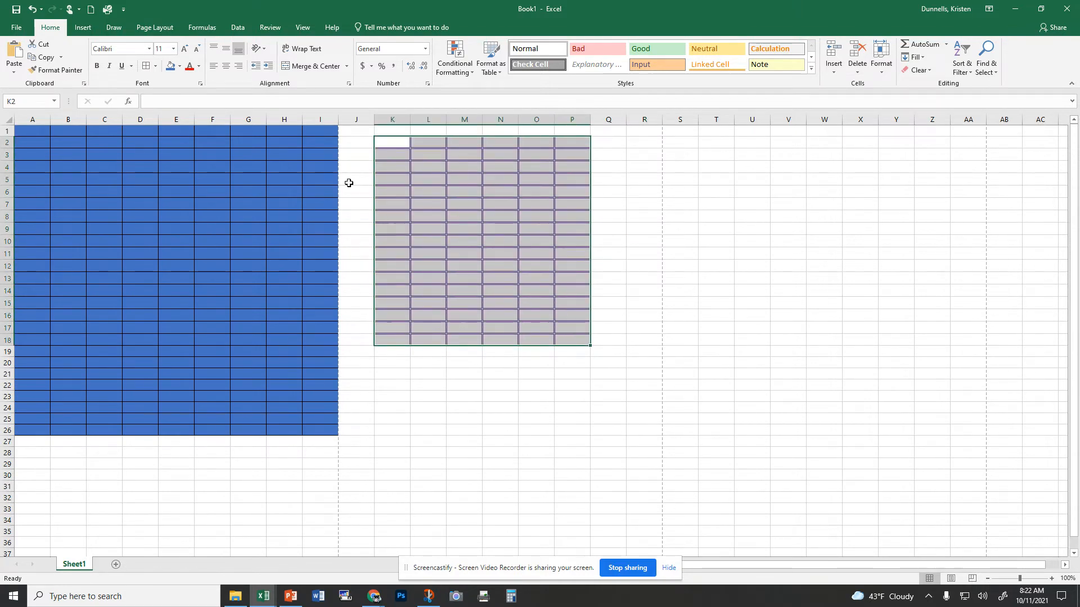
left_click(181, 71)
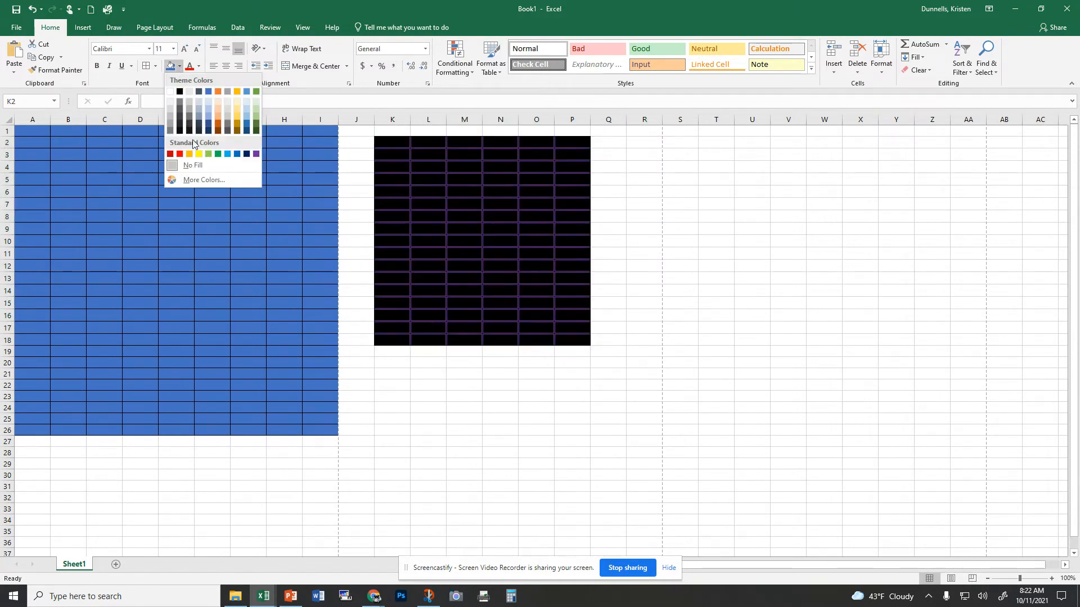
left_click(157, 69)
left_click(157, 69)
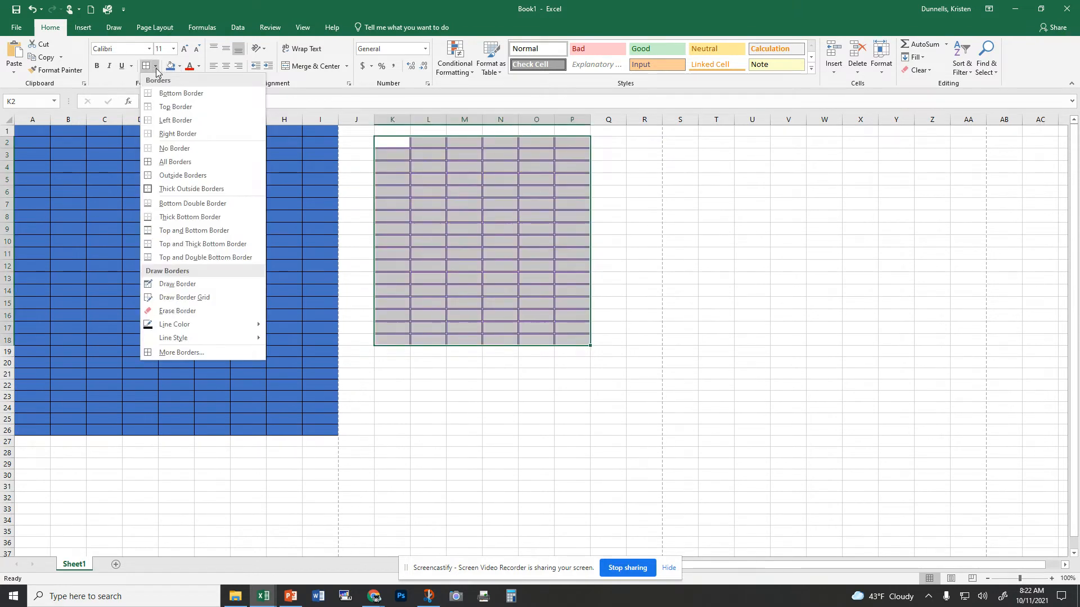
left_click(200, 348)
left_click(494, 256)
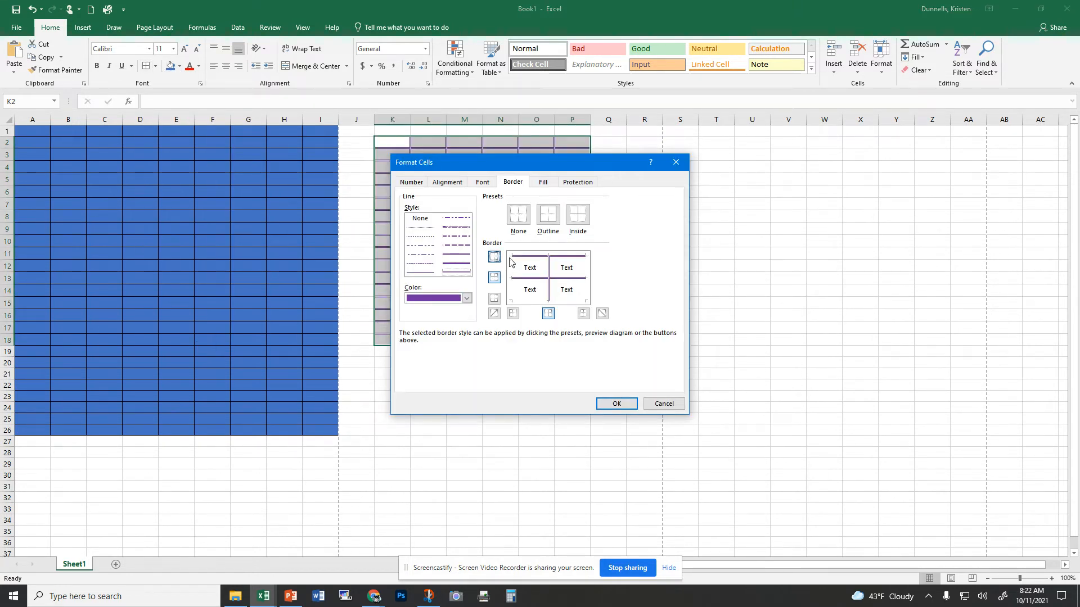
left_click(494, 299)
left_click(512, 313)
left_click(583, 313)
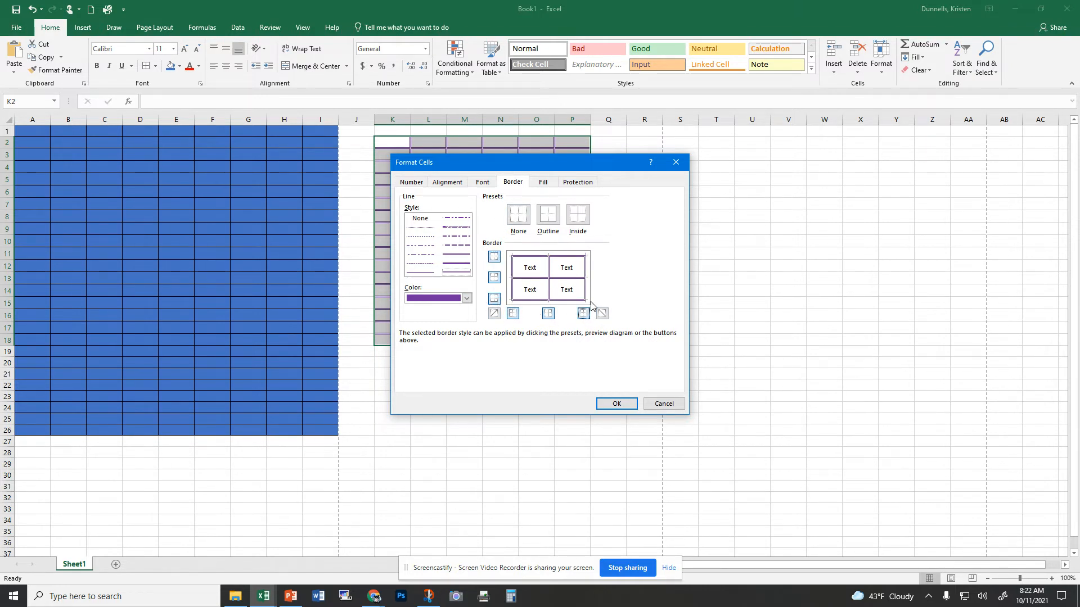
Step: Switch the line color to blue and reapply the inside vertical borders in blue, then confirm
left_click(469, 299)
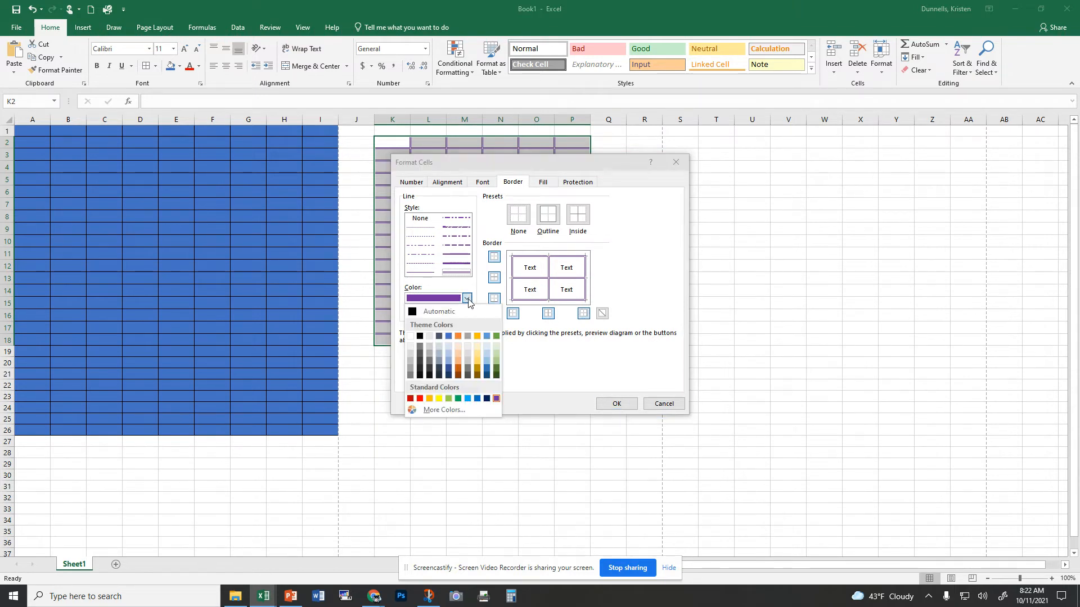
left_click(448, 339)
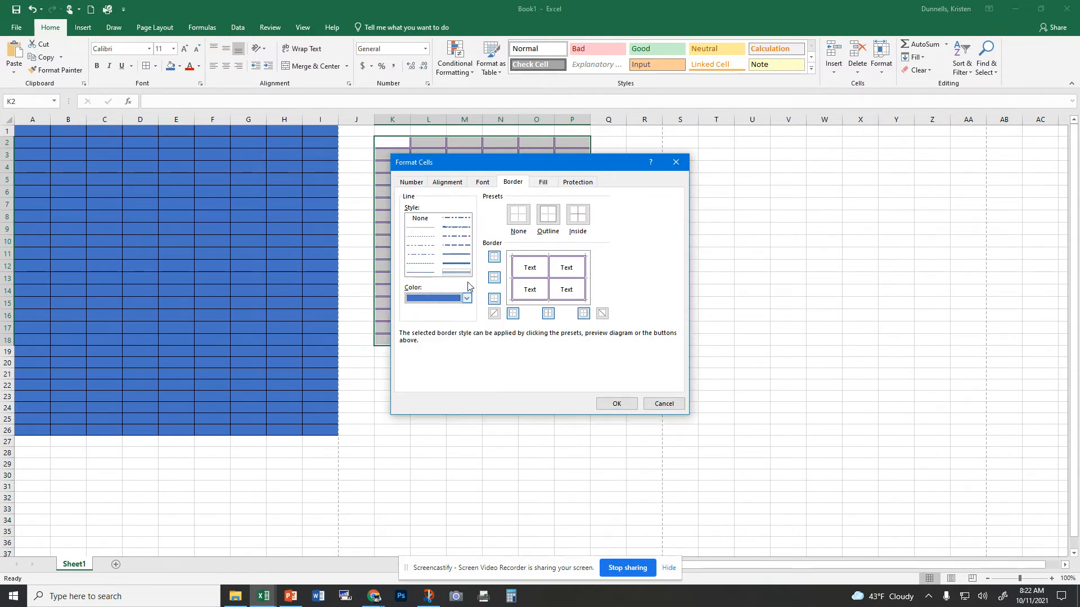
left_click(466, 264)
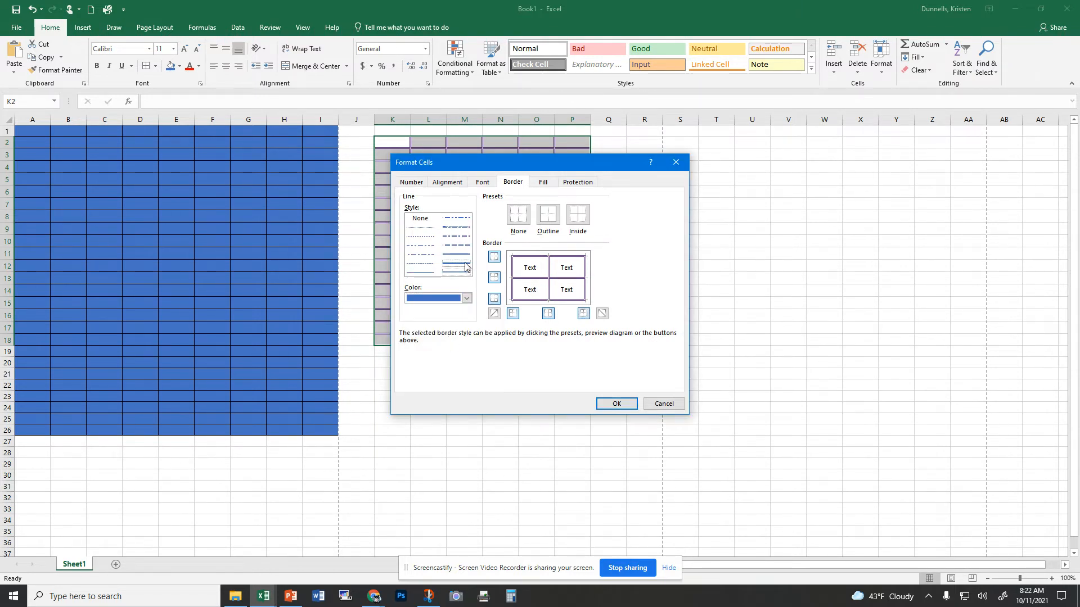
left_click(549, 314)
left_click(620, 404)
left_click(635, 355)
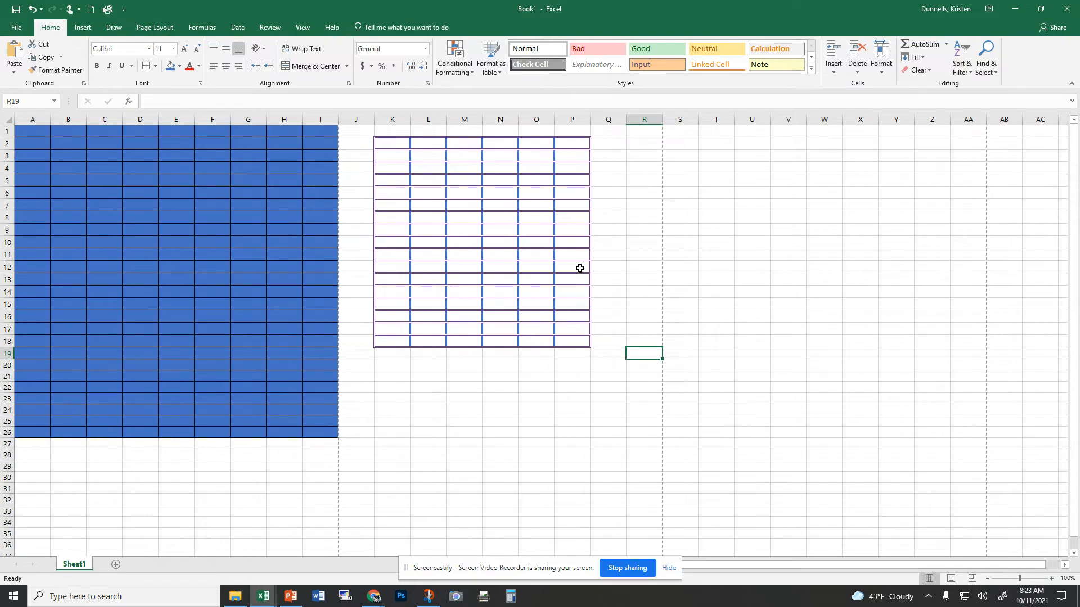
Step: Merge and center cells K5 through P5
left_click(440, 375)
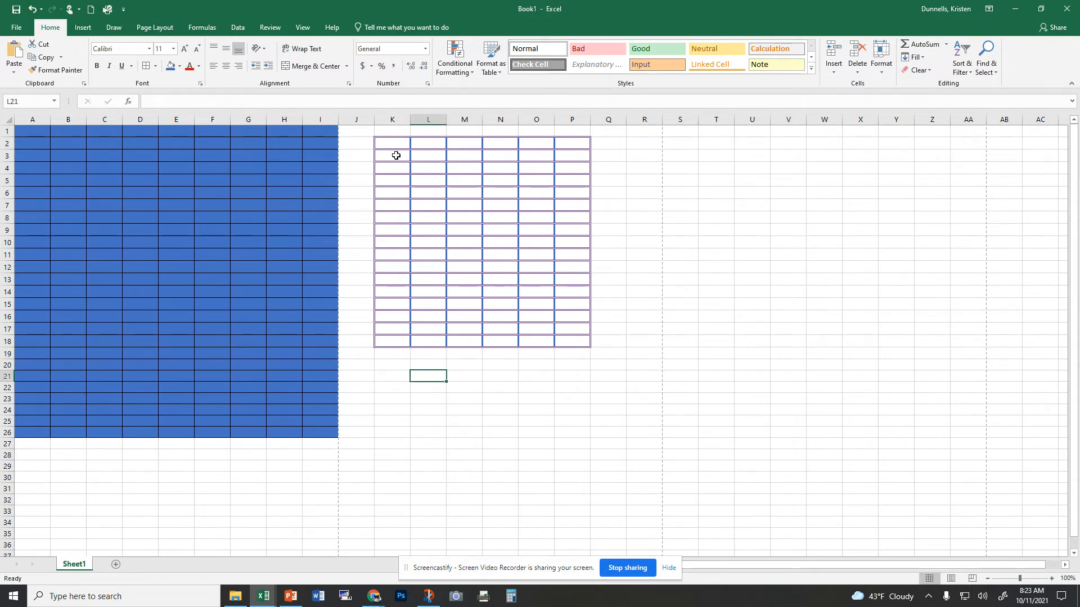
left_click_drag(396, 156, 569, 157)
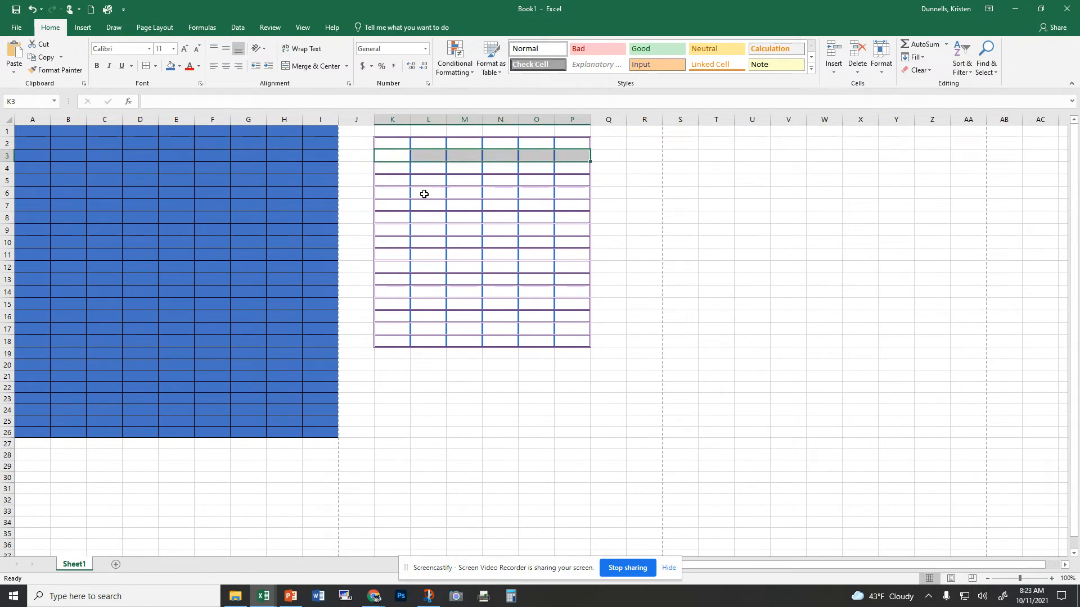
left_click_drag(394, 180, 561, 189)
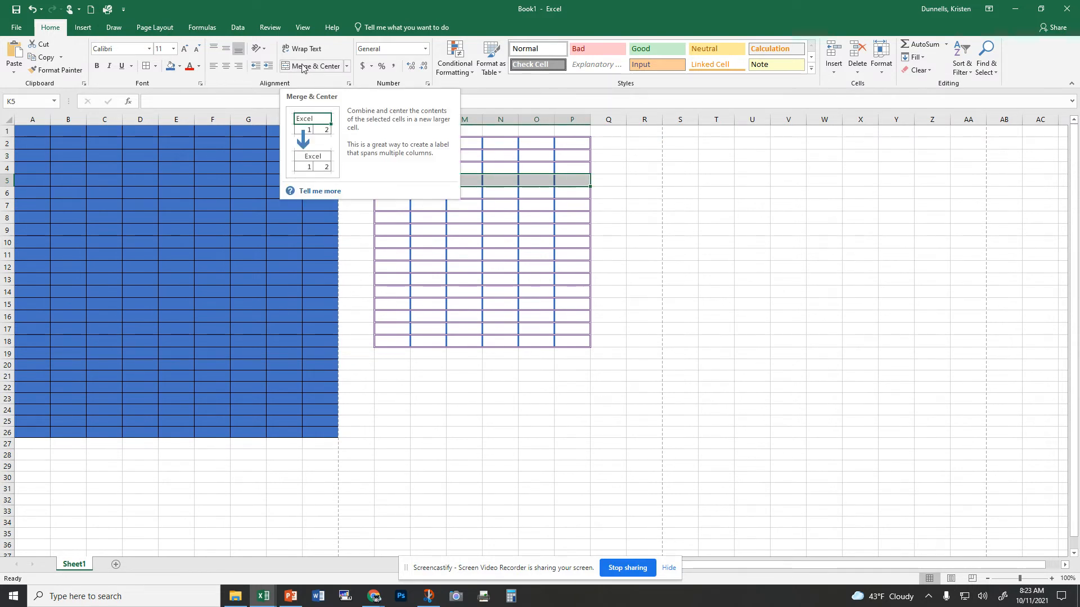
left_click(320, 69)
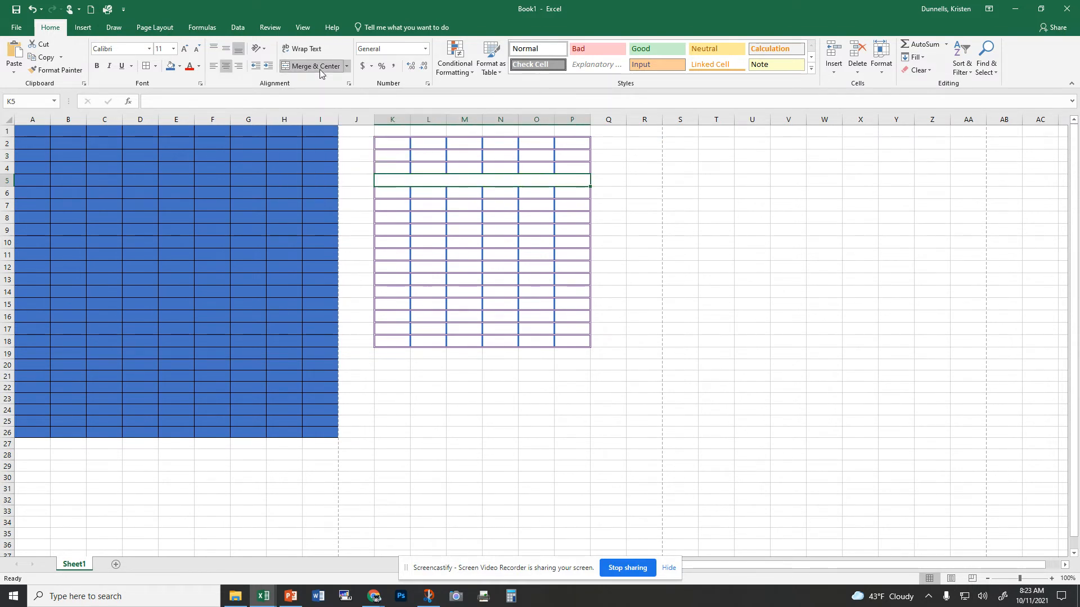
Step: Enter "skyline" in K6 and "high" in K7 of the bordered table
left_click(489, 220)
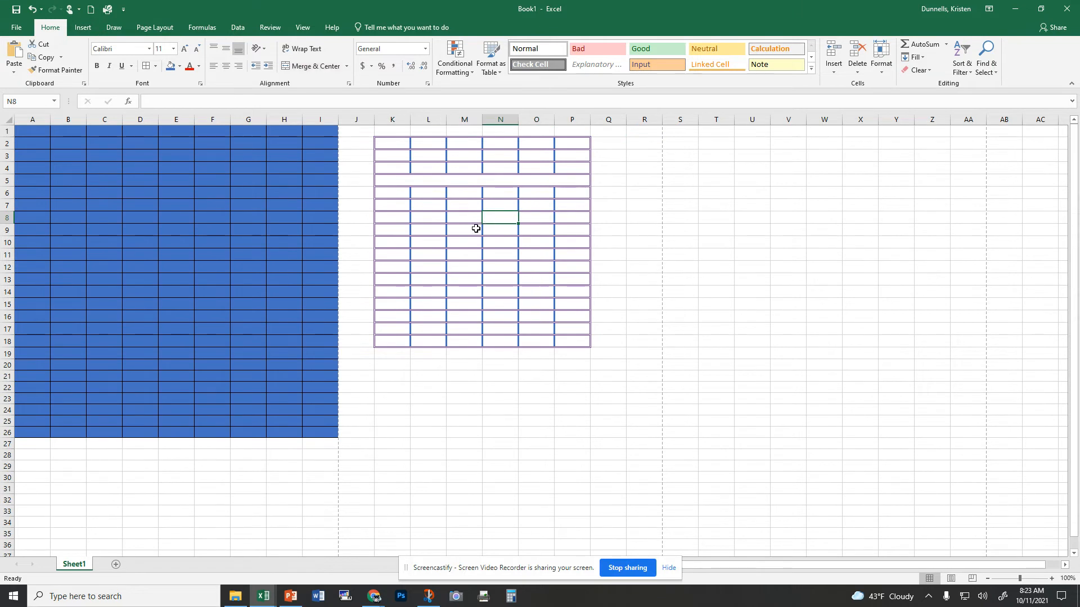
left_click(374, 597)
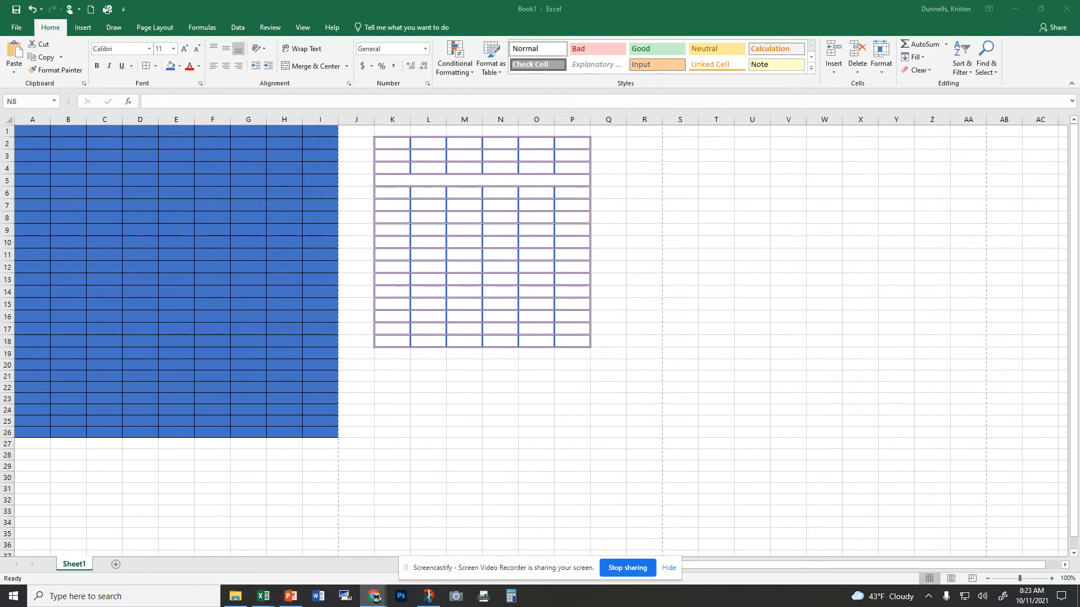
left_click(424, 193)
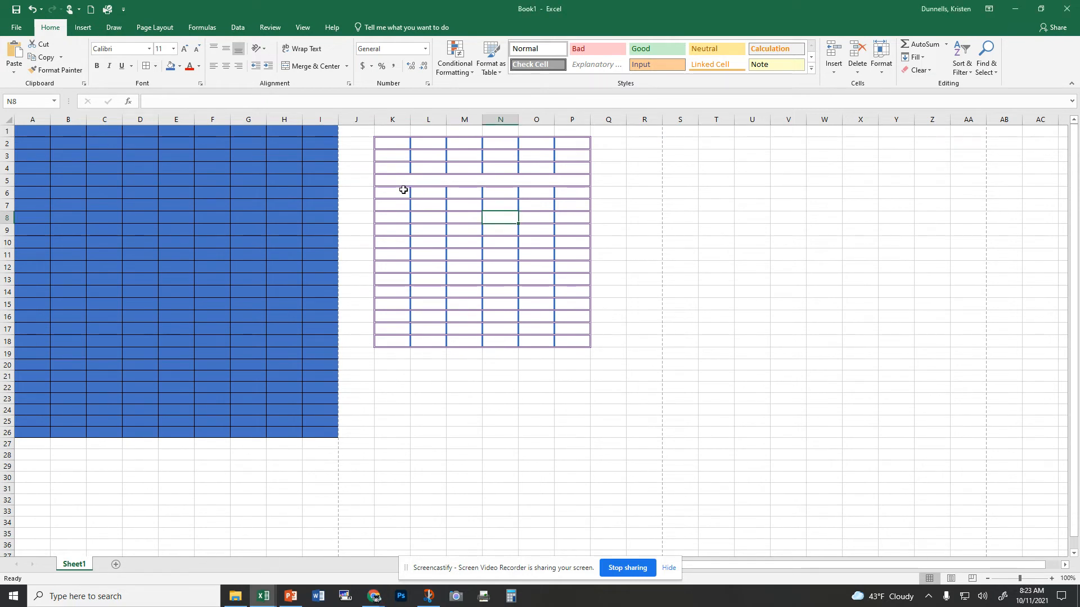
left_click(403, 190)
type("skyline")
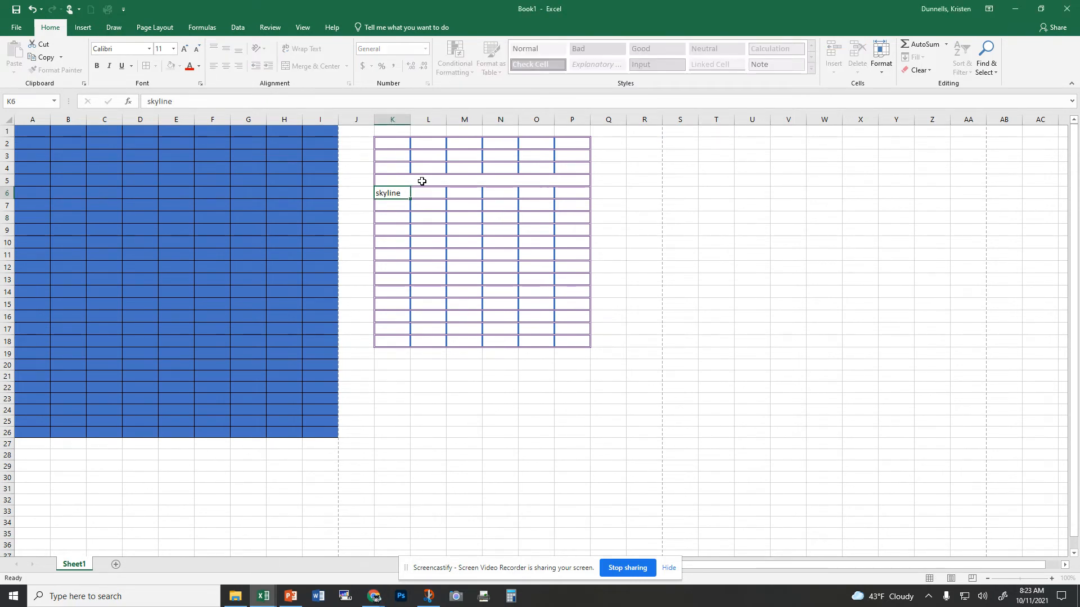
key("Return")
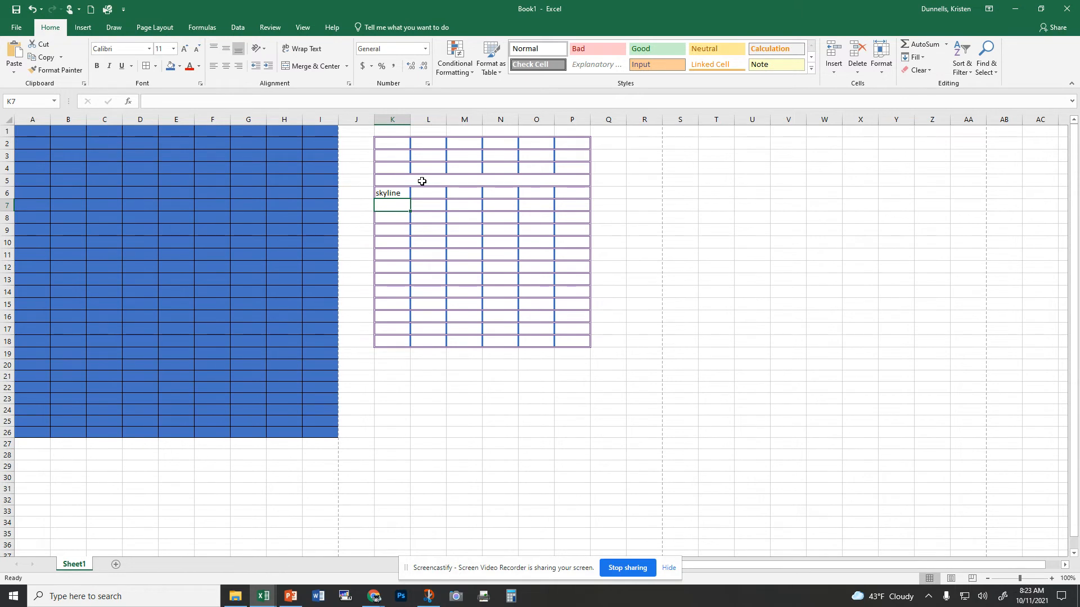
type("high")
key("Tab")
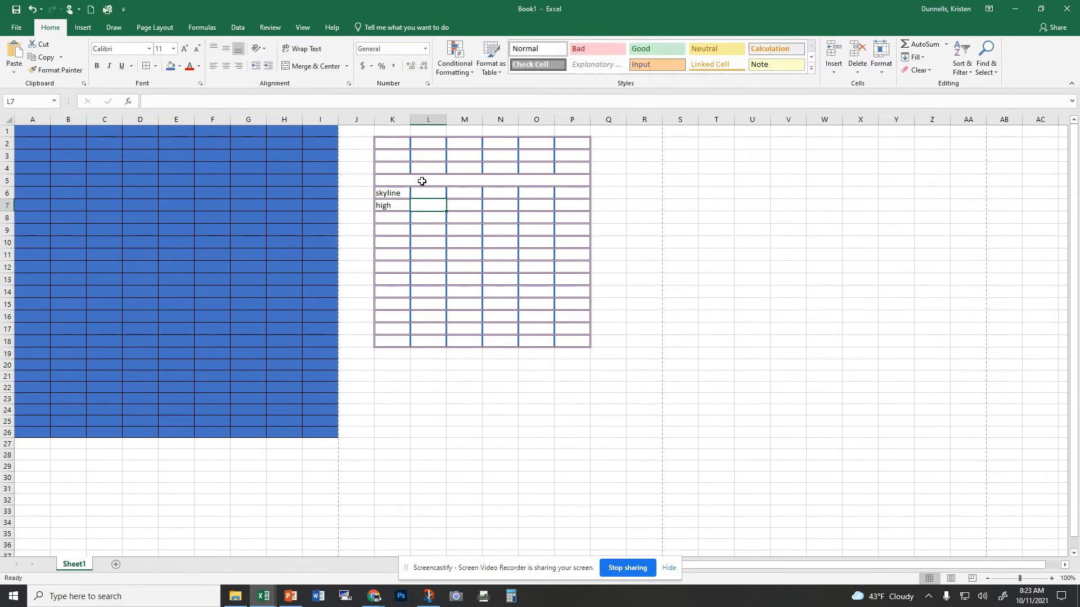
key("Tab")
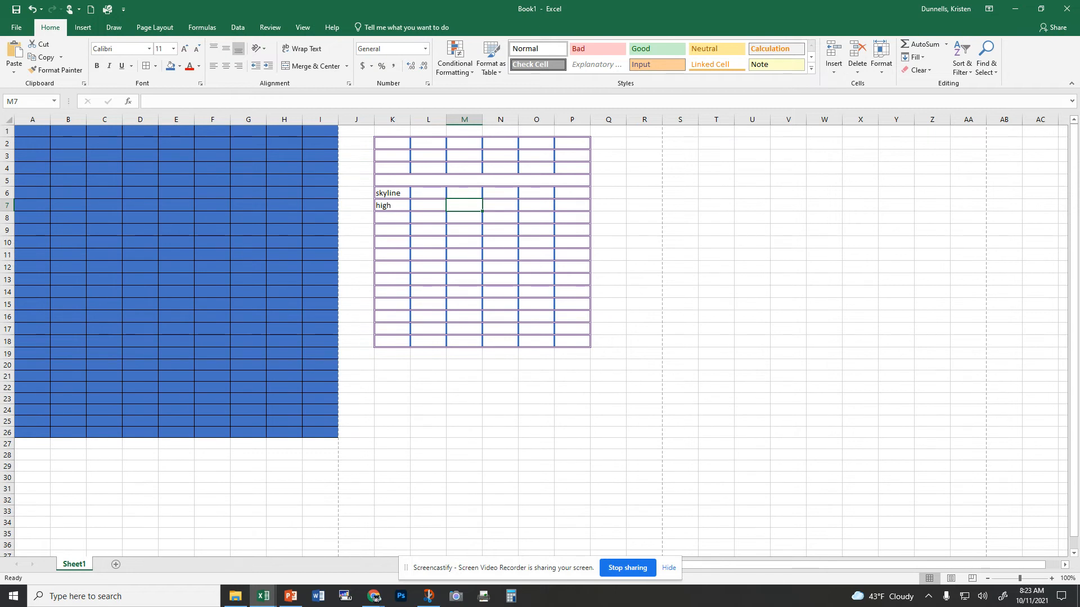
Step: Insert the first red clip-art apple from an online picture search for Apple
left_click(373, 596)
left_click(393, 246)
left_click(423, 244)
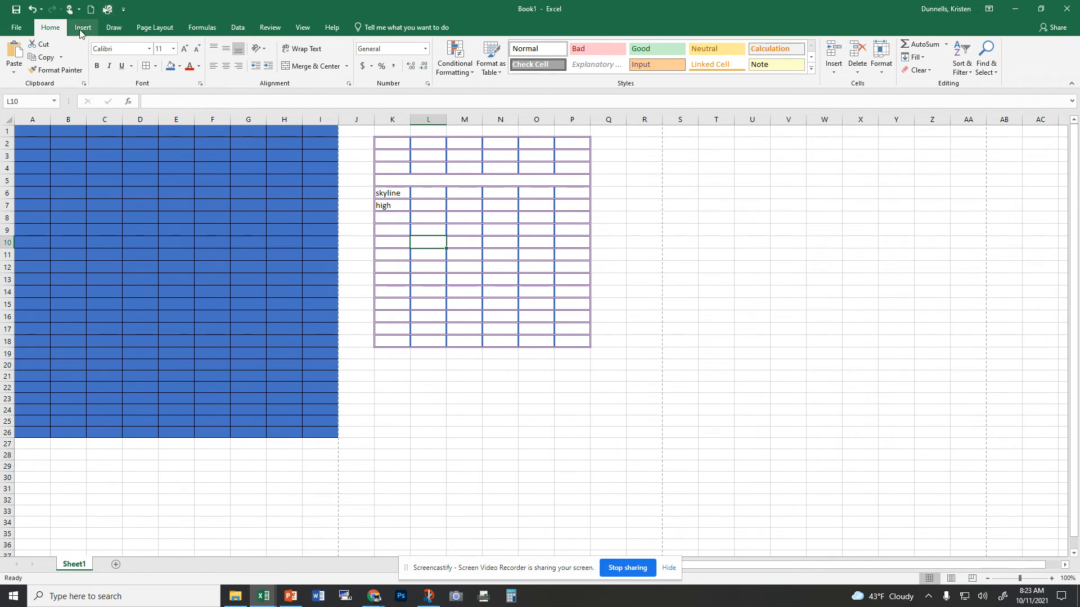
left_click(82, 28)
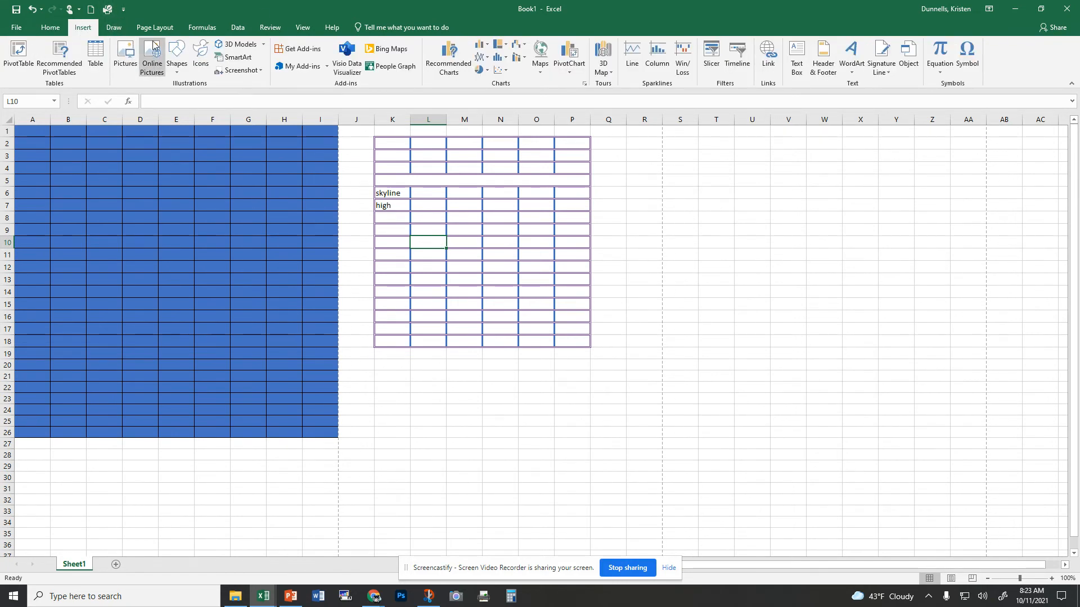
left_click(126, 61)
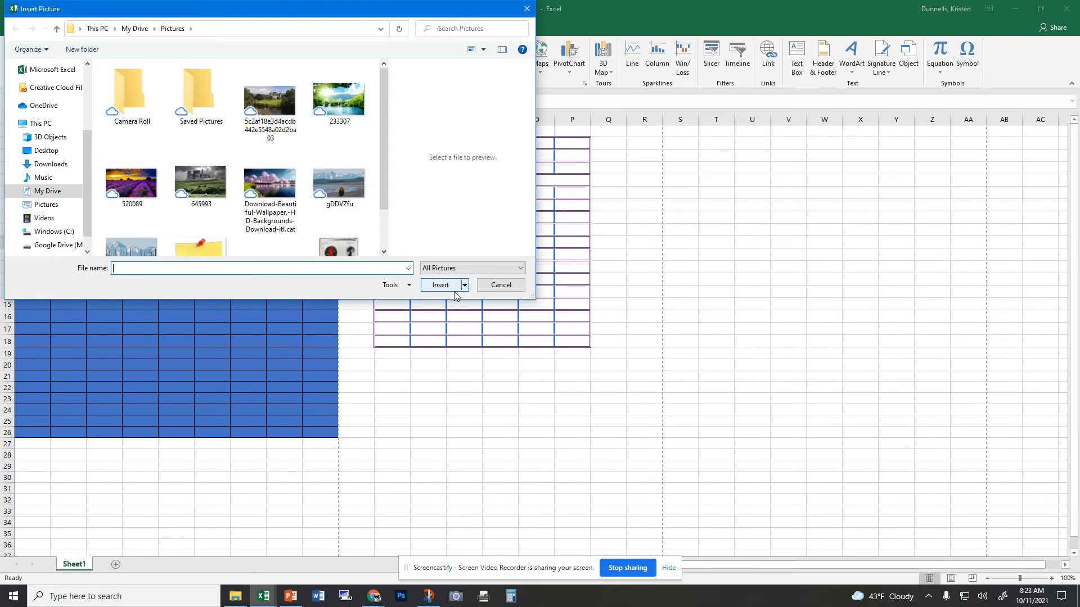
left_click(501, 284)
left_click(159, 67)
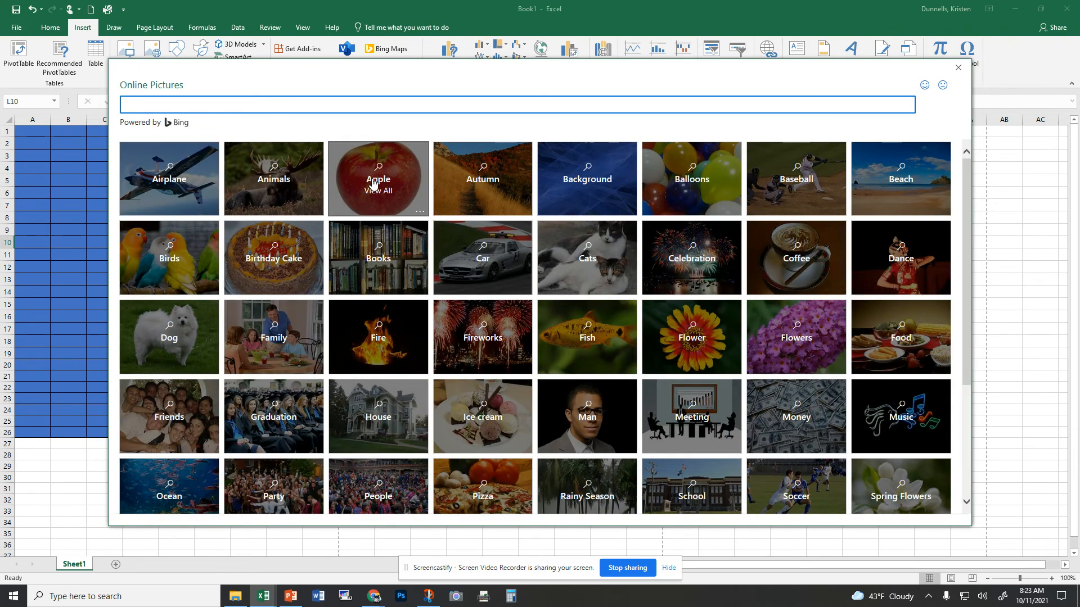
left_click(363, 180)
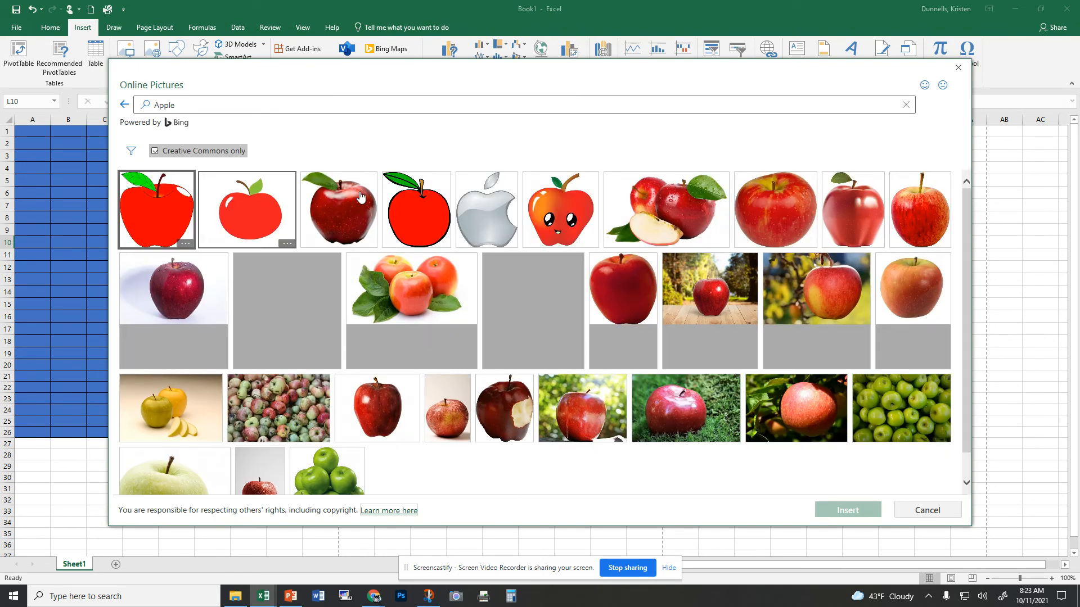
left_click(152, 209)
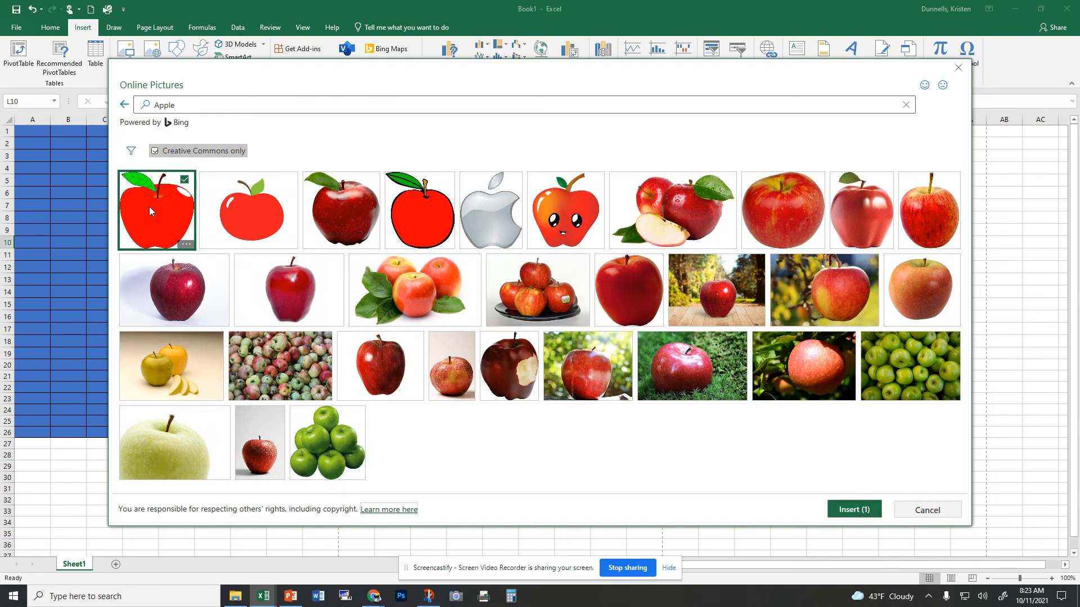
left_click(848, 509)
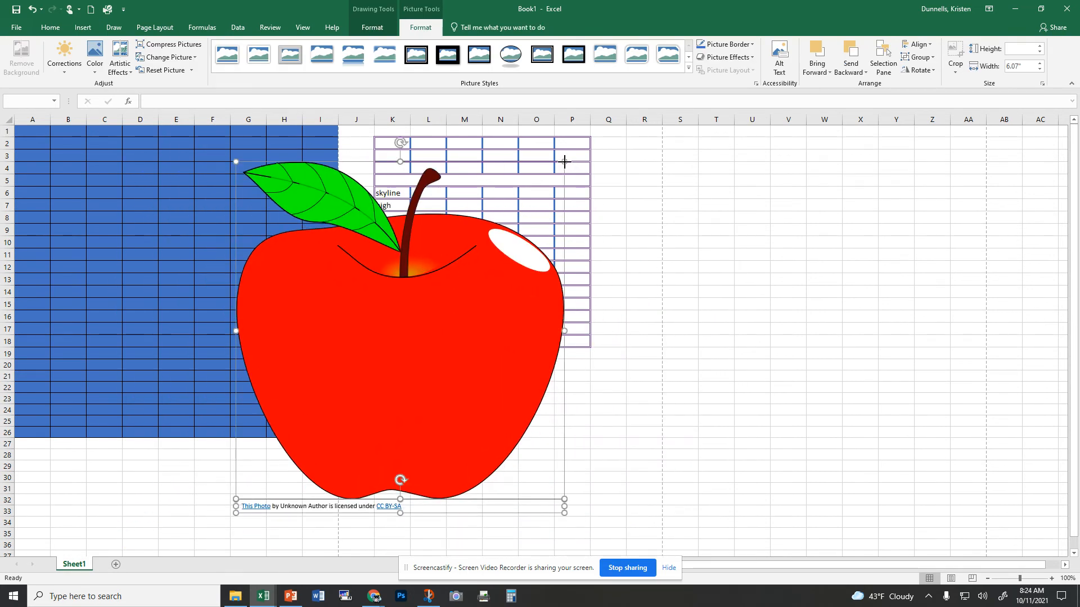
Step: Shrink the apple picture, move it over the table, and set its height to 4"
left_click_drag(564, 161, 337, 395)
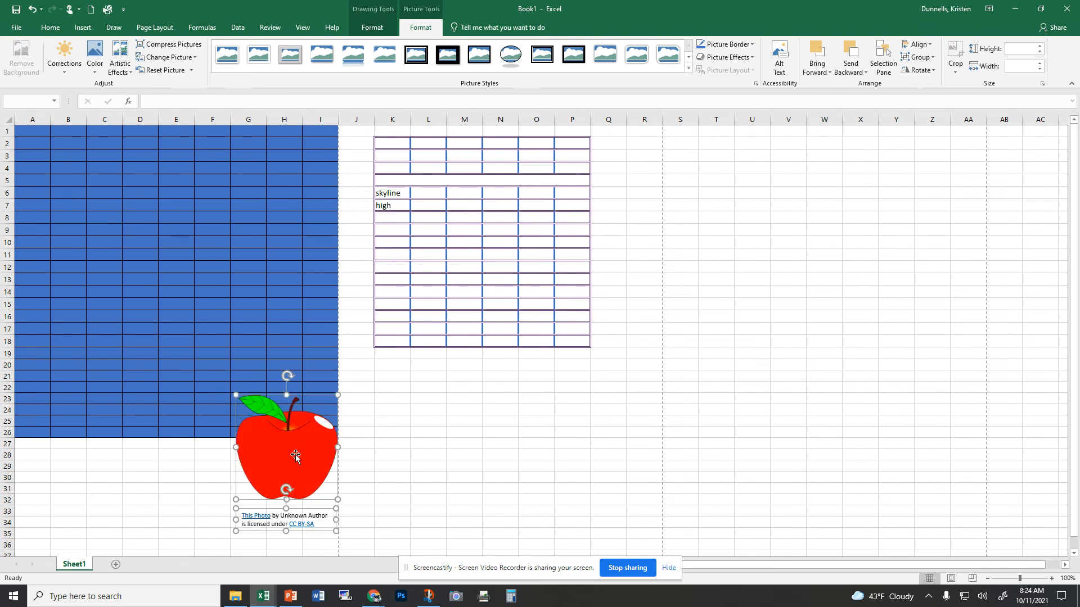
left_click_drag(295, 455, 508, 266)
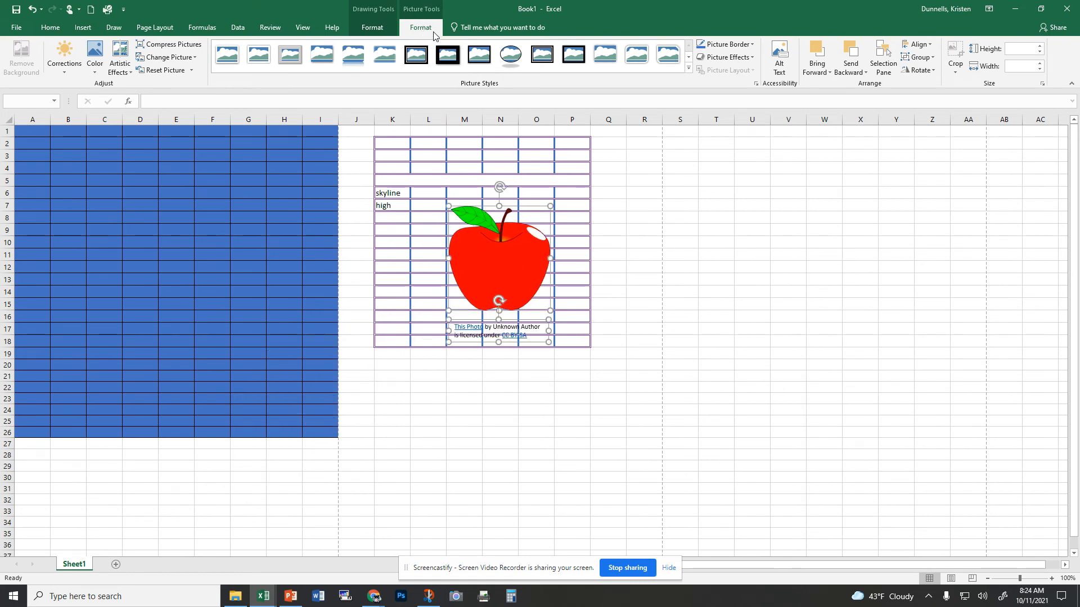
left_click(1022, 49)
type("4")
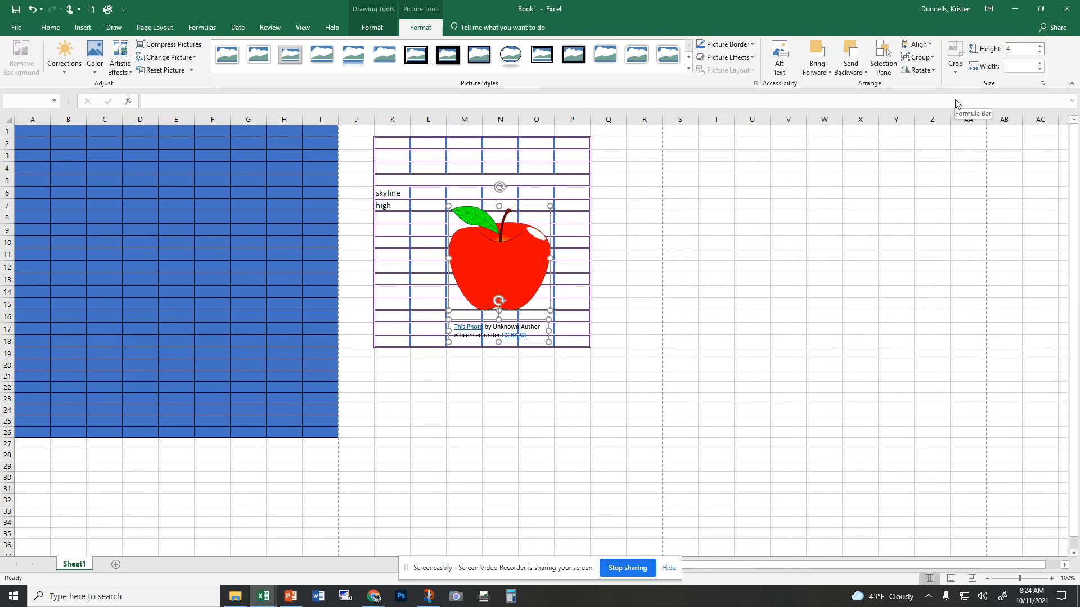
key("Tab")
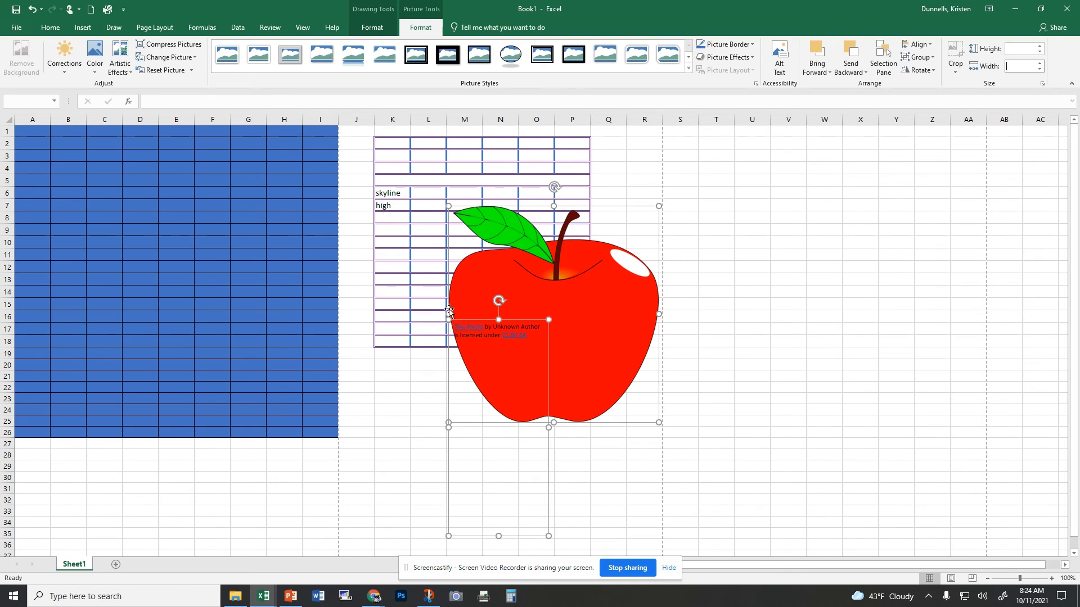
Step: Delete the photo attribution text box beneath the apple
left_click(600, 453)
left_click(525, 319)
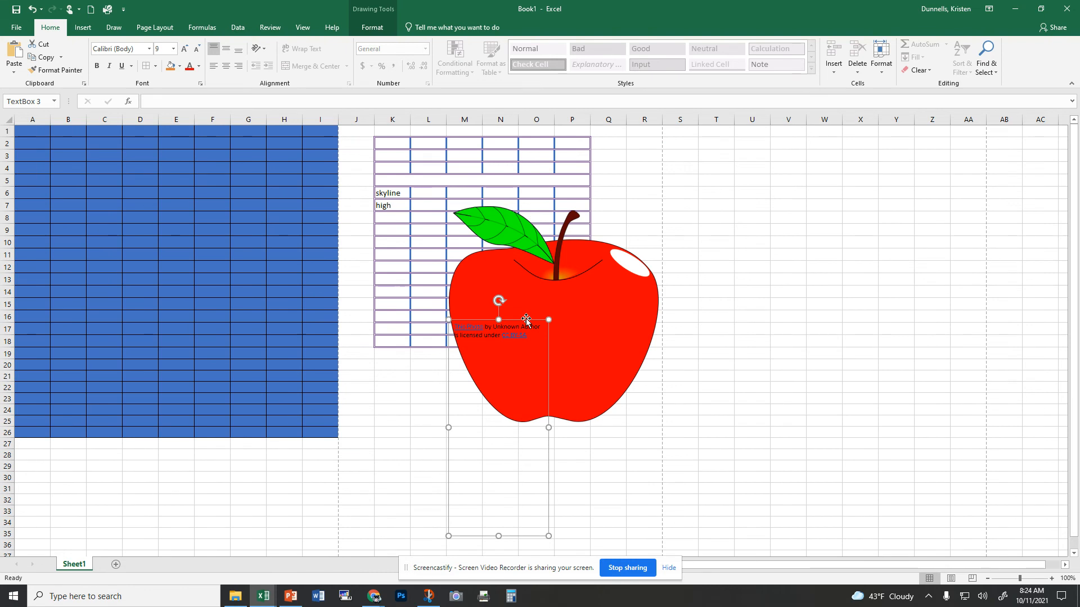
key("Delete")
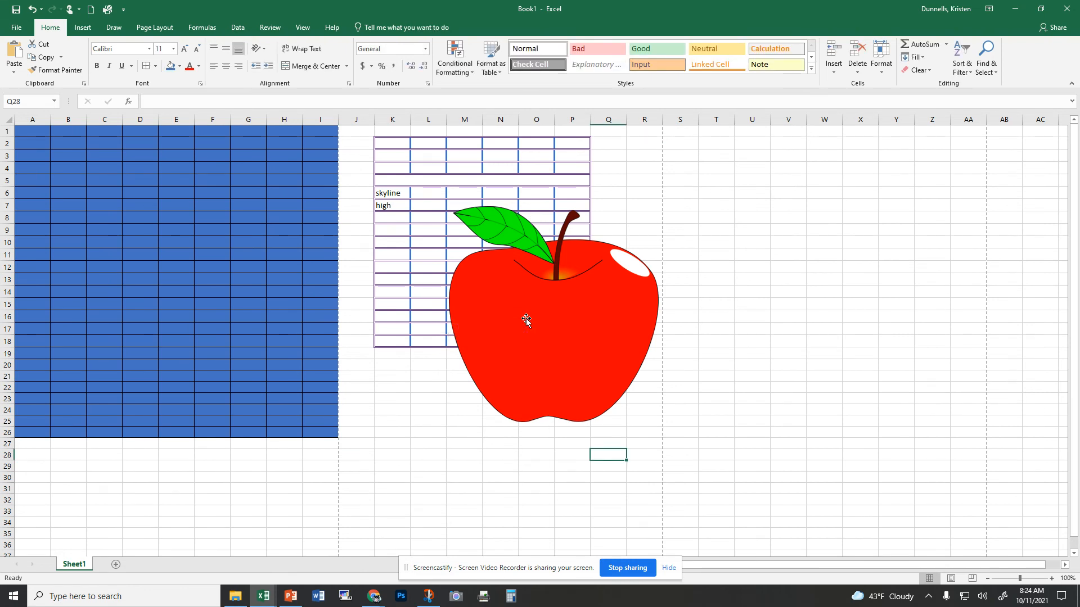
Step: Reposition the apple so it straddles the blue block and the table, around rows 5 to 23
left_click_drag(553, 340, 258, 260)
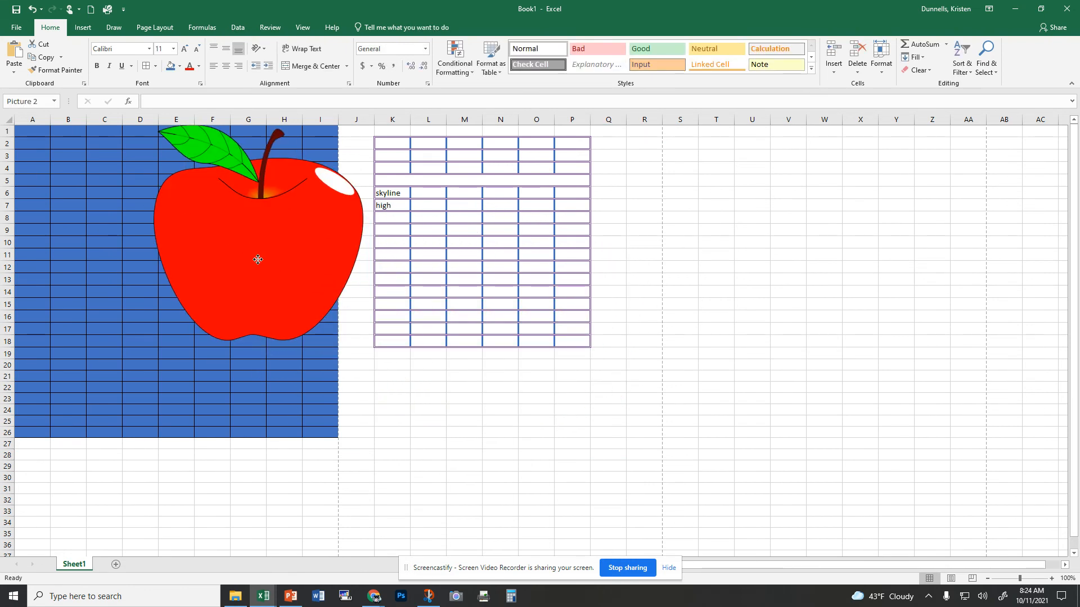
left_click(375, 598)
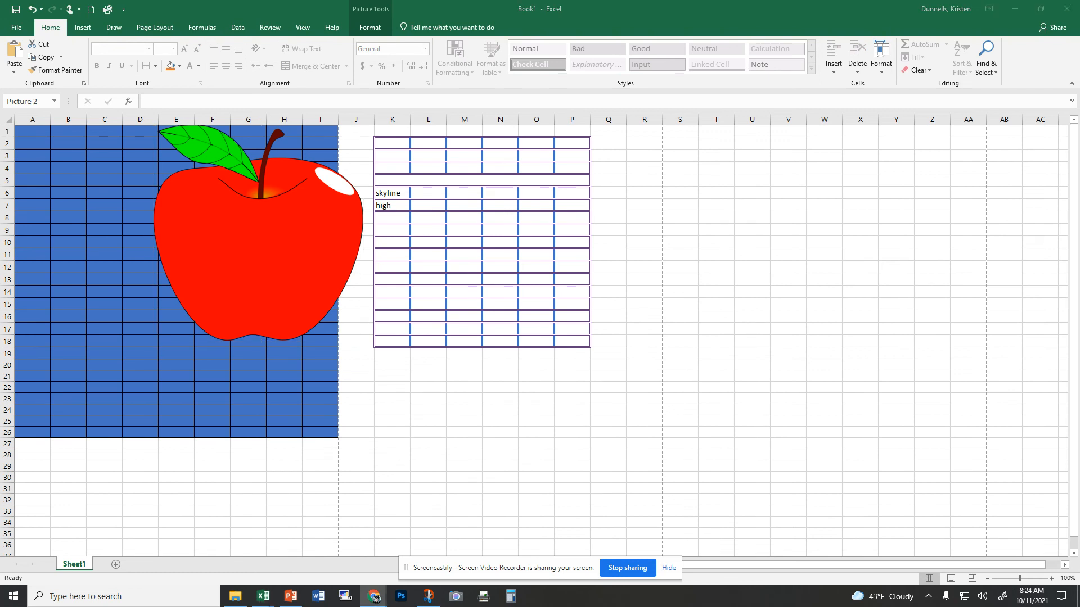
left_click(277, 224)
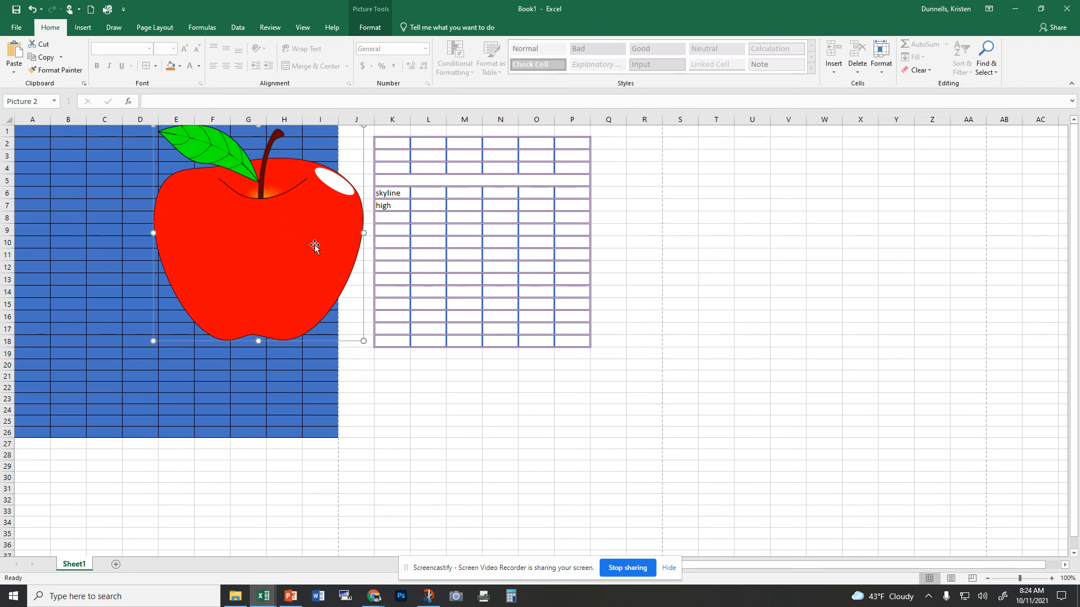
left_click_drag(313, 243, 412, 288)
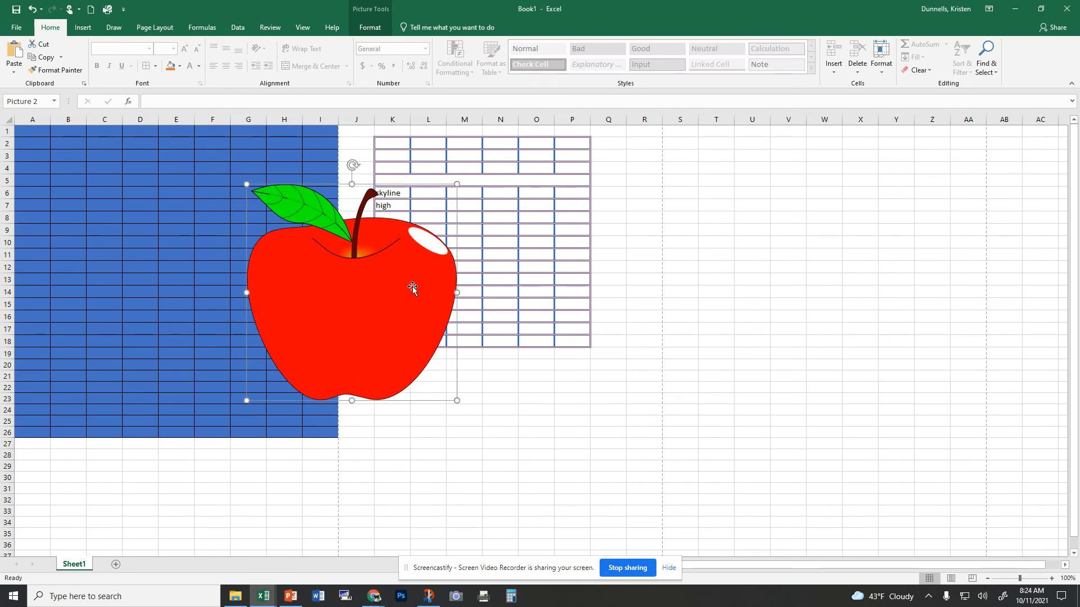
Step: Recolor the apple picture with a light blue recolor option
left_click(373, 29)
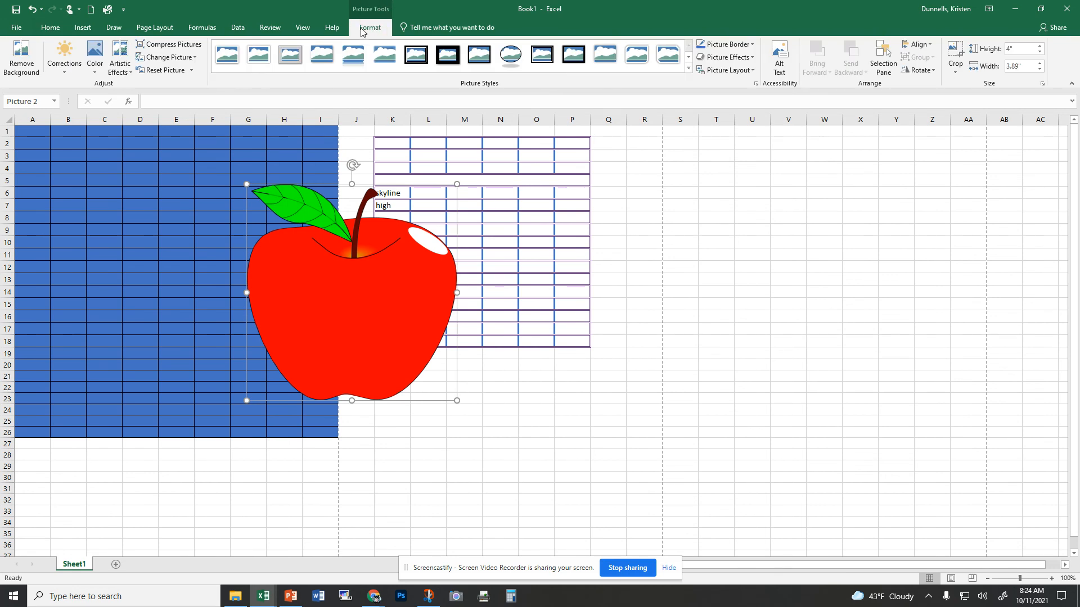
left_click(96, 61)
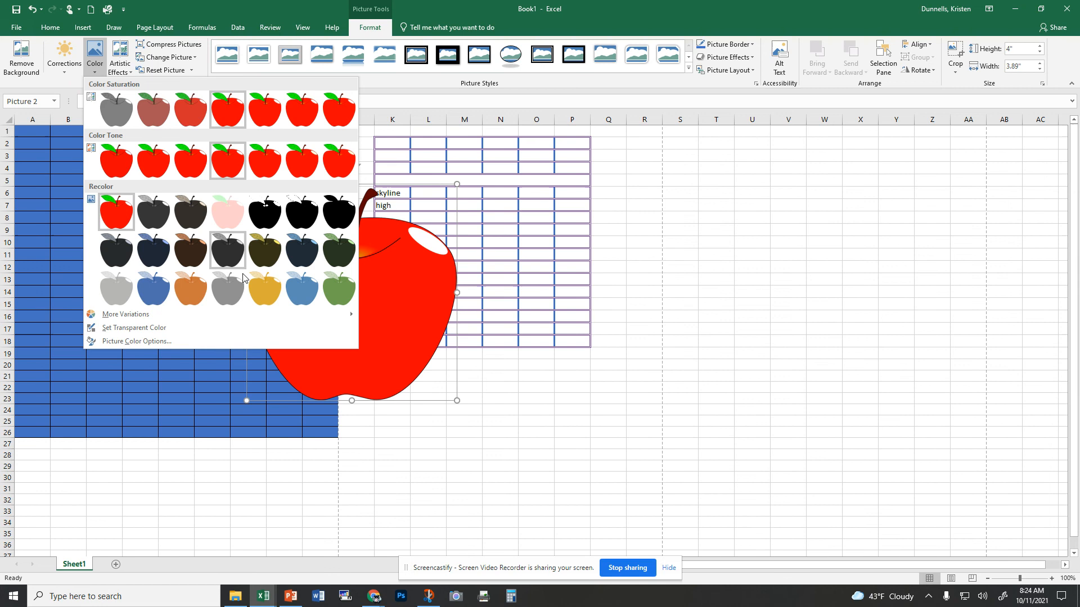
left_click(302, 288)
Step: Apply a sketch-style artistic effect and a Brightness -40% Contrast +40% correction to the apple
left_click(120, 45)
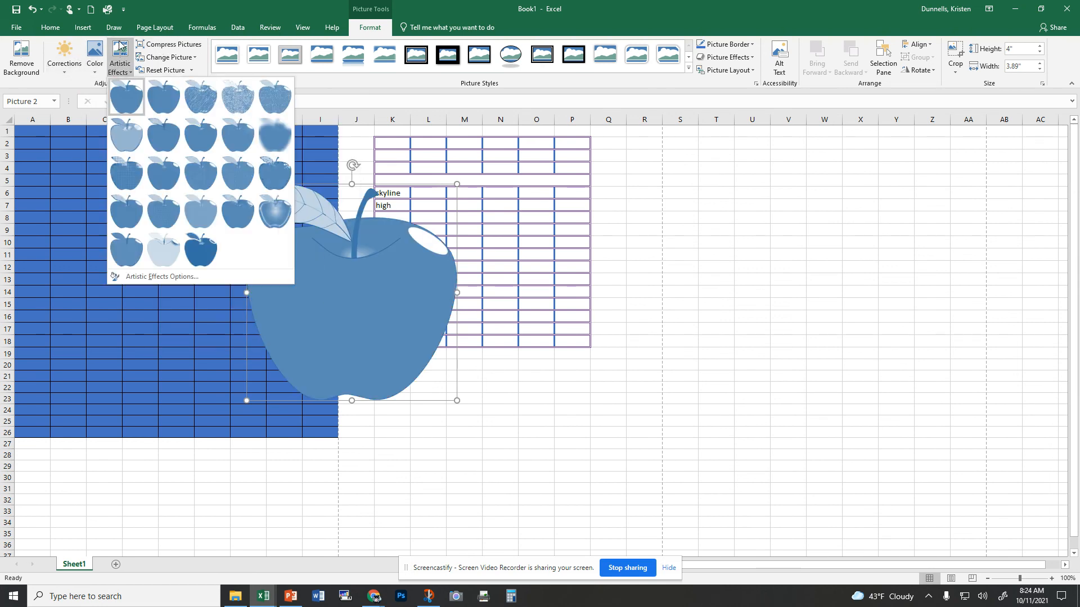
left_click(243, 100)
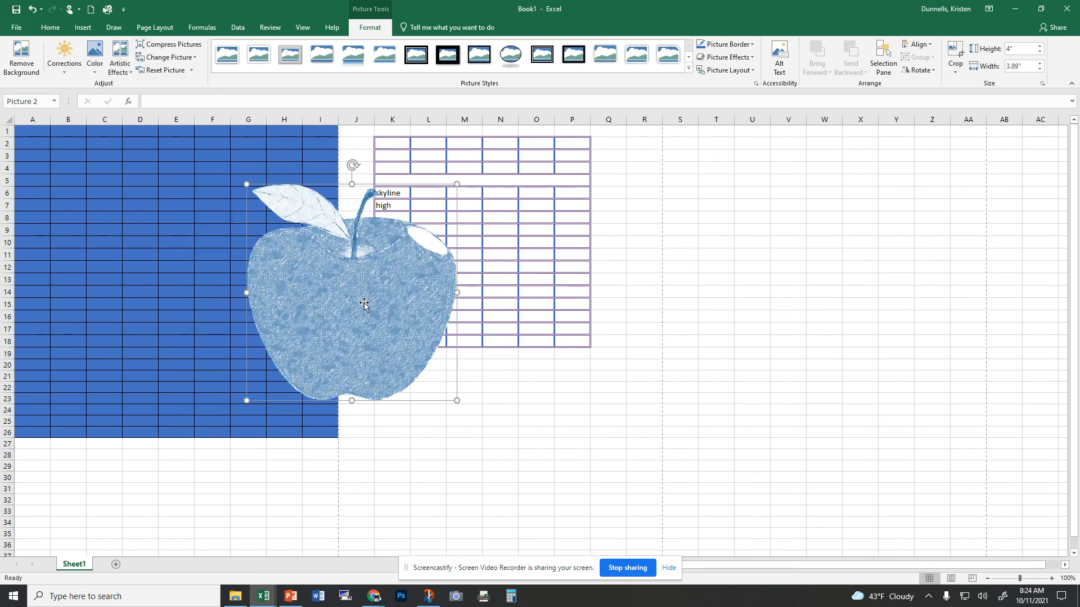
left_click(64, 57)
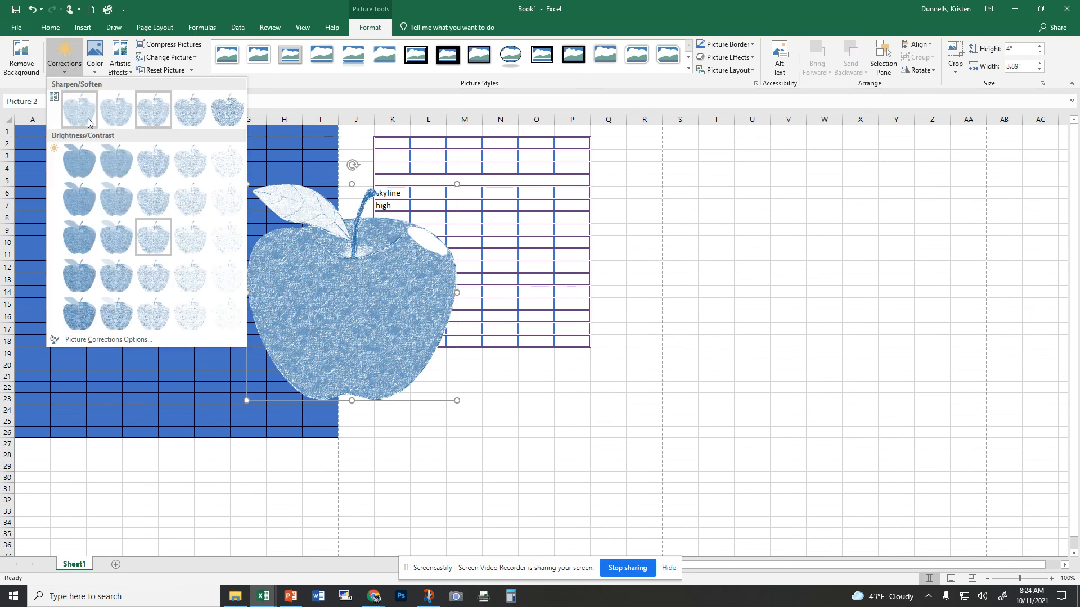
left_click(80, 315)
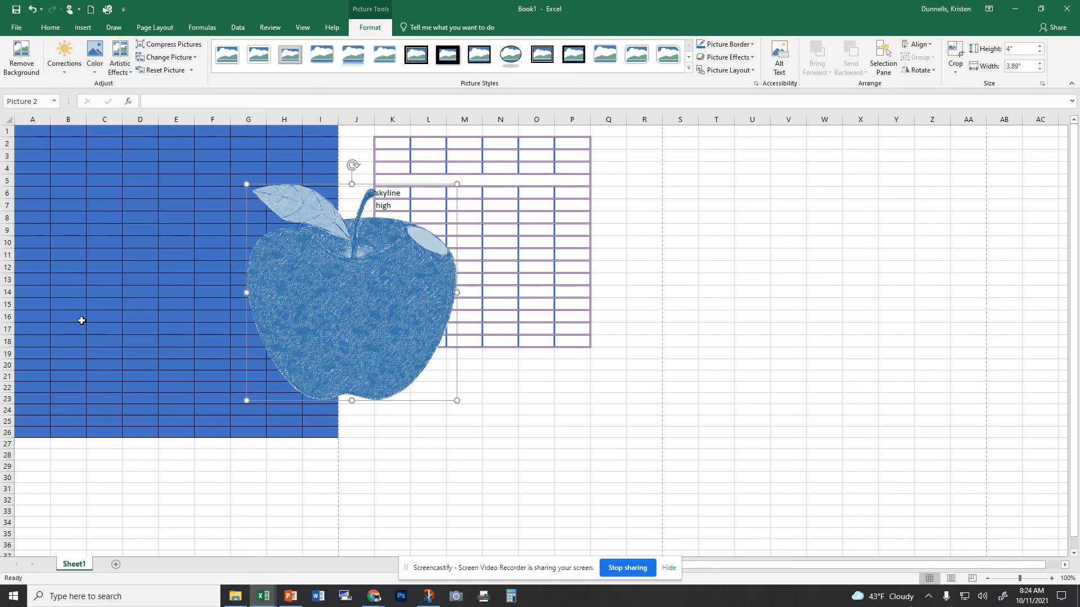
Step: Move the apple onto the bordered table and apply the Beveled Oval, Black picture style
left_click_drag(429, 306, 564, 332)
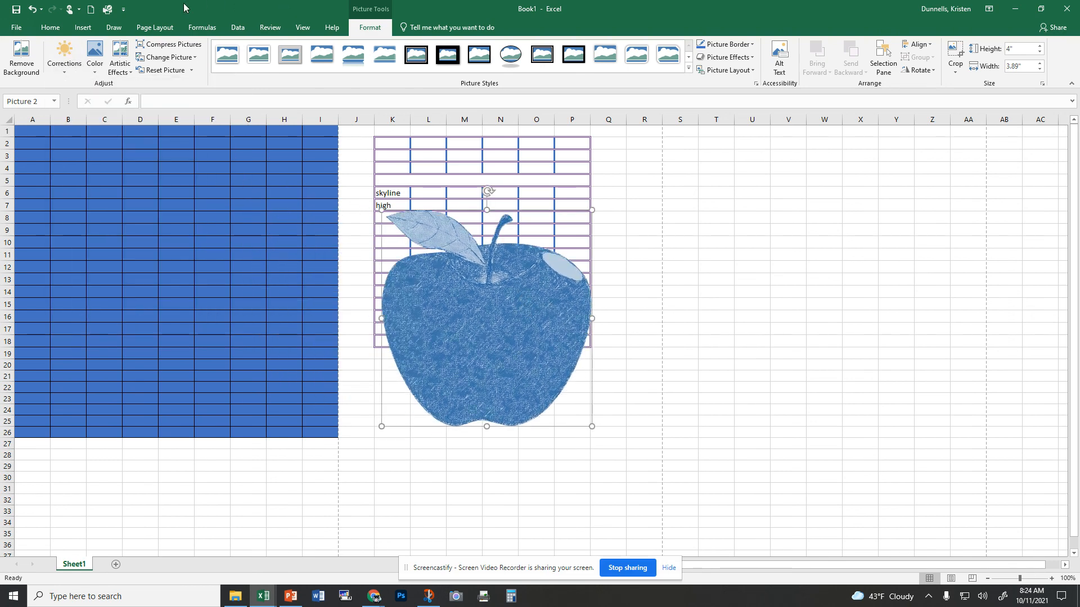
left_click(230, 64)
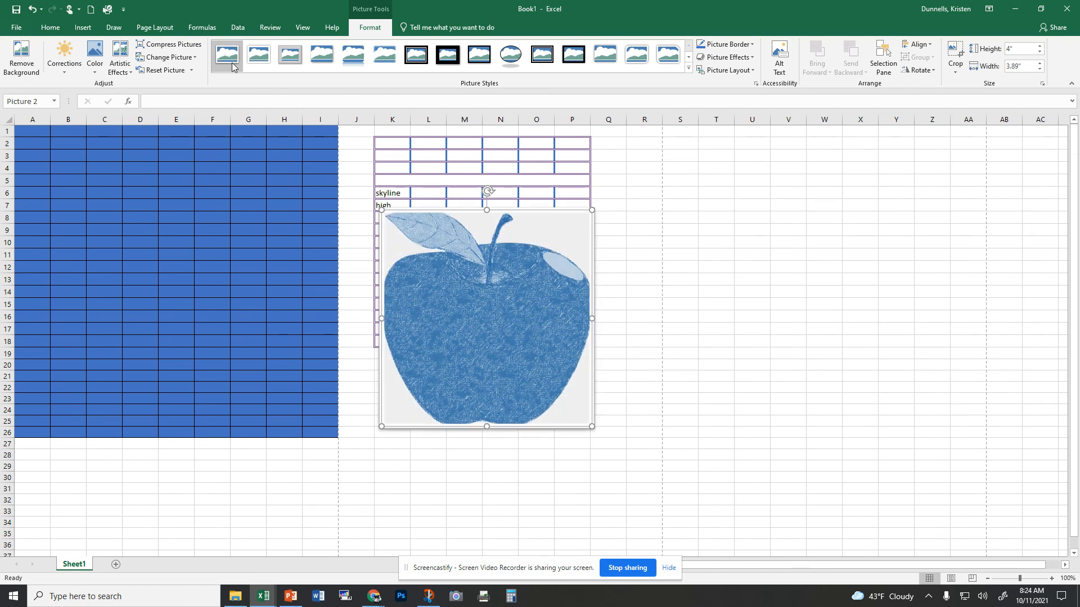
left_click(516, 55)
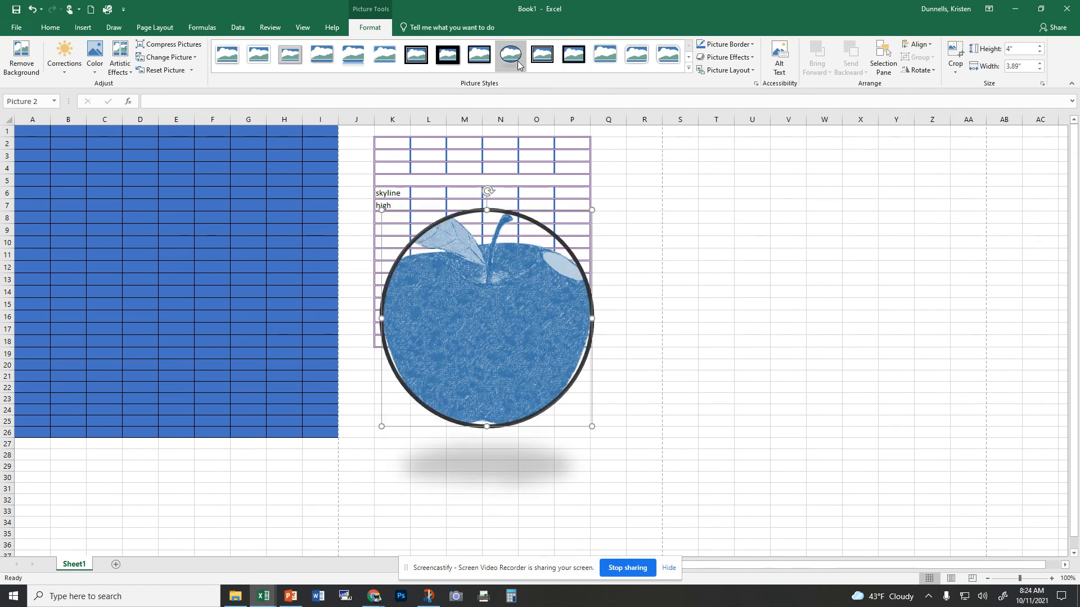
Step: Open the picture effects options for the apple
left_click(754, 71)
left_click(748, 57)
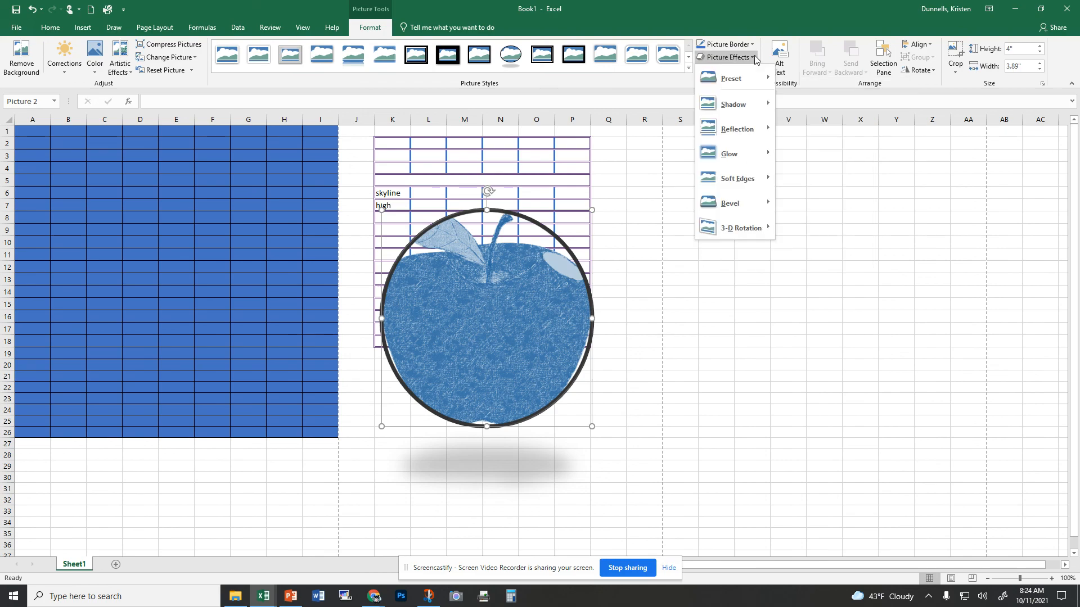